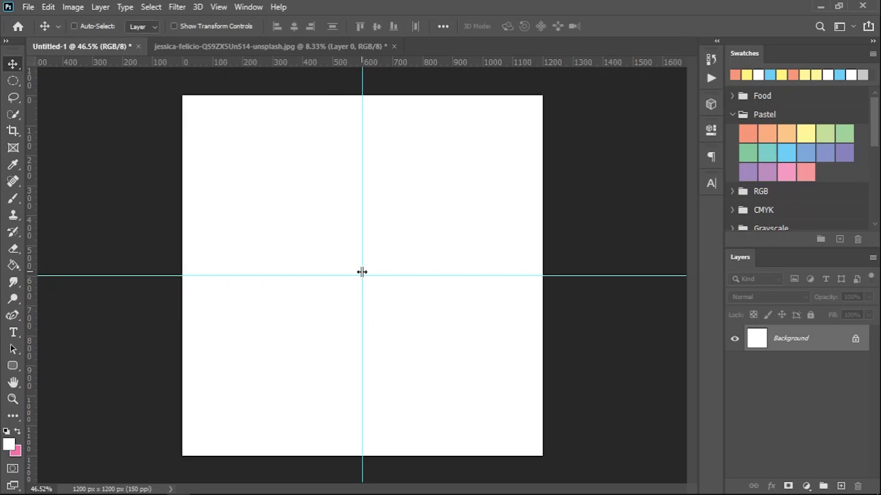
# Step: Add a Solid Color fill layer sampled from the salmon swatch and lock its position
pyautogui.click(806, 485)
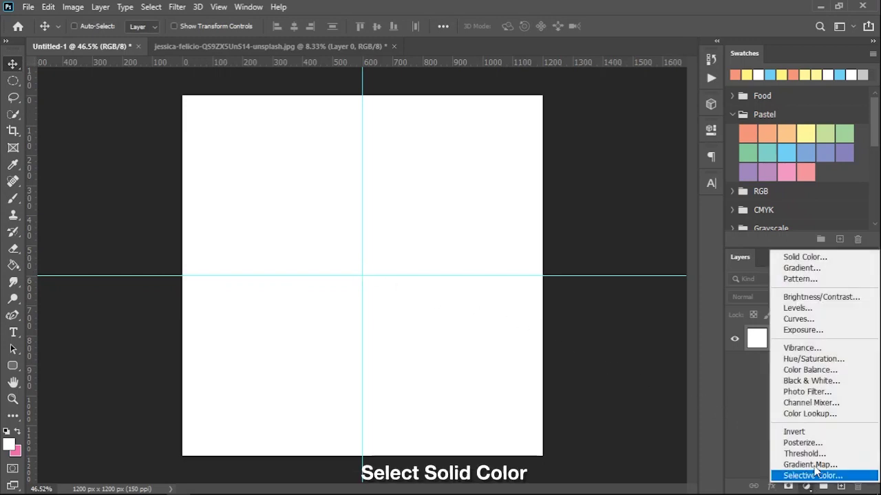
pyautogui.click(815, 258)
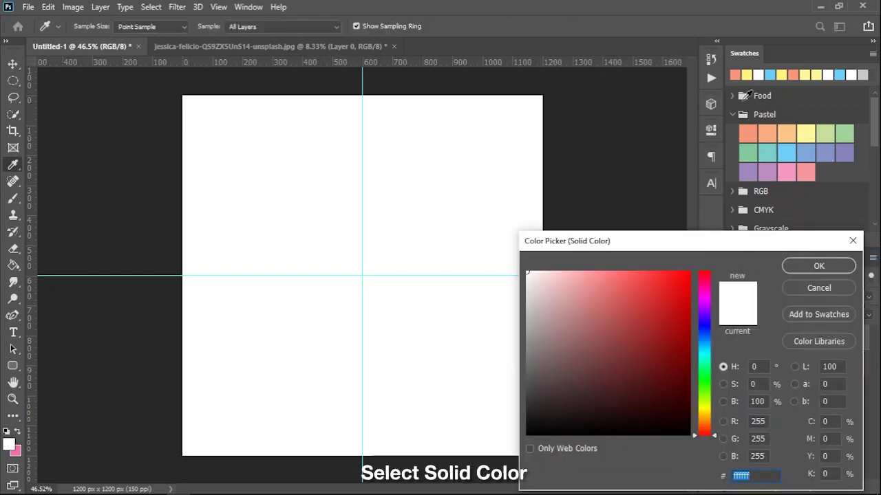
pyautogui.click(735, 74)
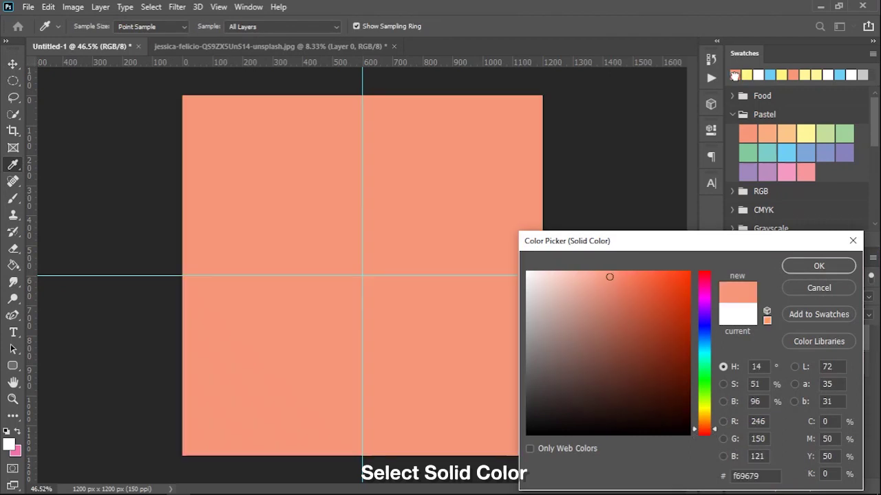
pyautogui.click(803, 265)
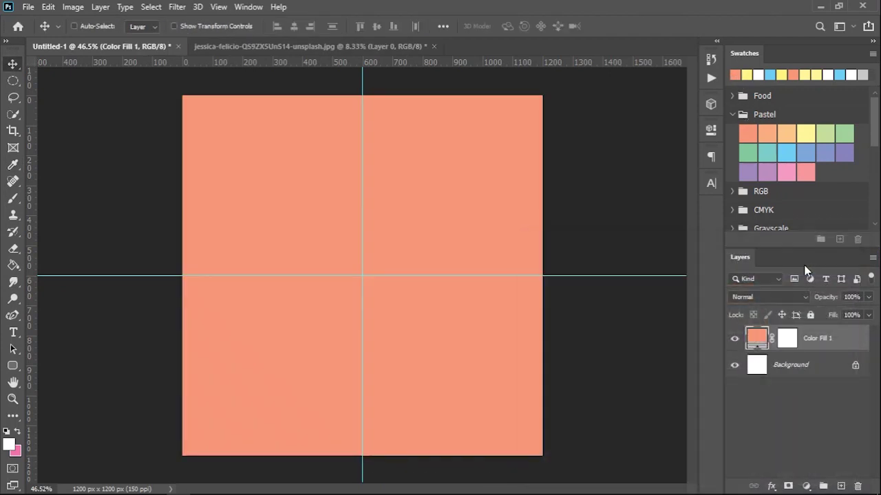
pyautogui.click(784, 314)
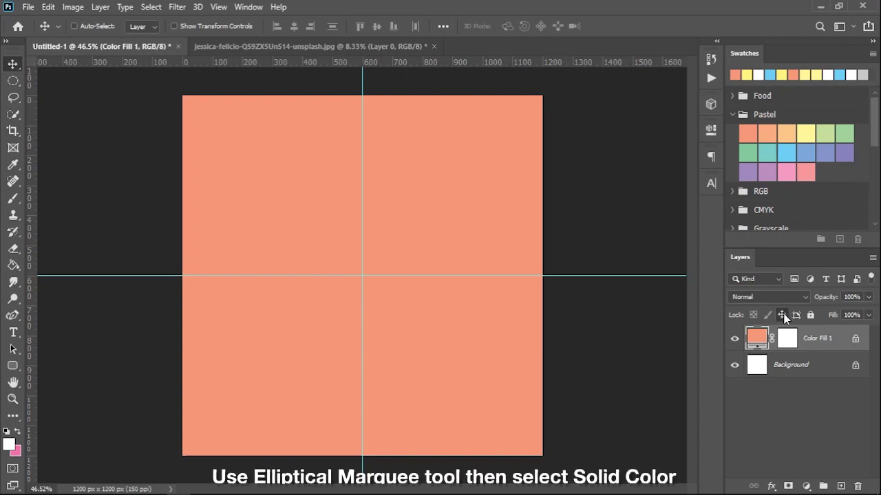
# Step: Draw a large circle selection at the guide crossing and fill it with the pale yellow swatch colour
pyautogui.click(15, 82)
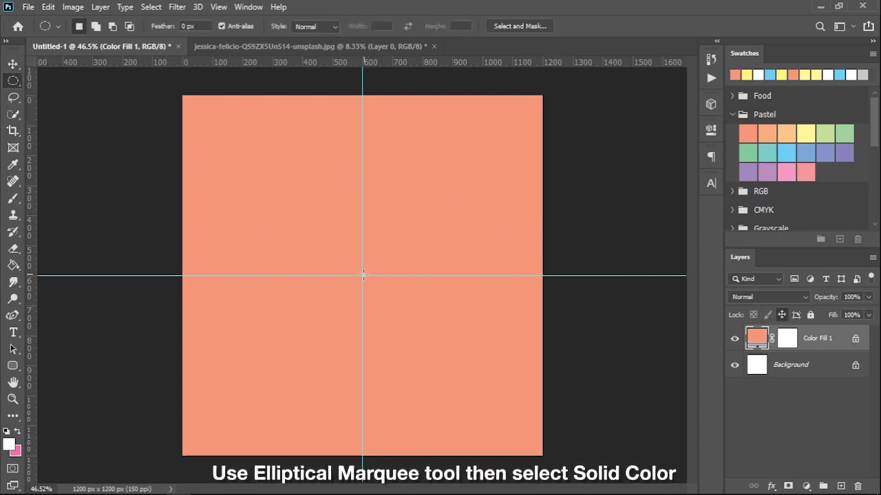
pyautogui.moveTo(362, 275); pyautogui.dragTo(476, 492)
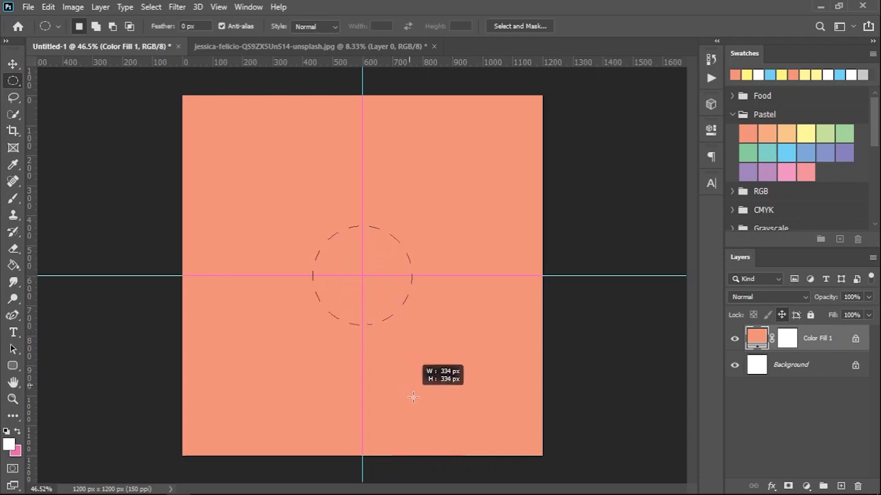
pyautogui.moveTo(476, 491); pyautogui.dragTo(475, 468)
pyautogui.click(805, 486)
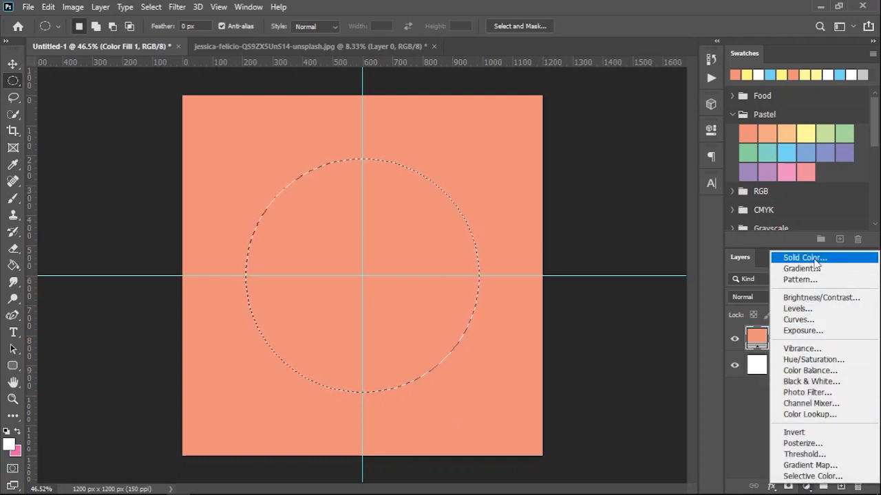
pyautogui.click(812, 258)
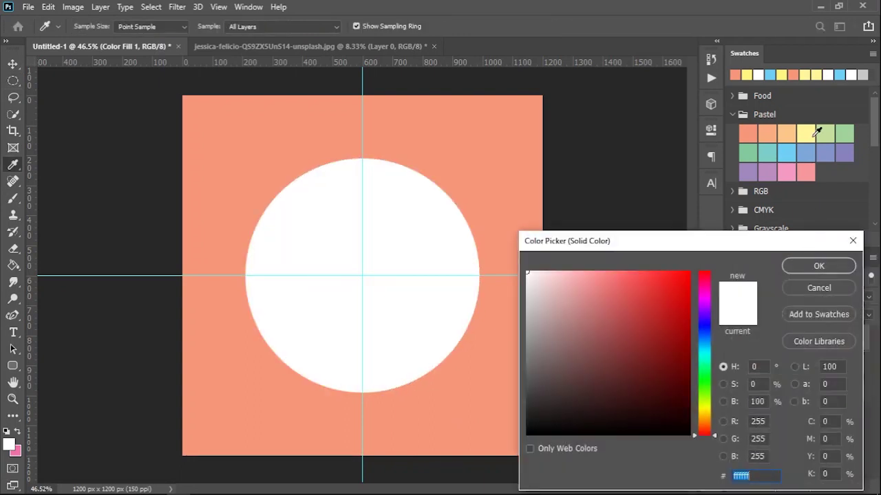
pyautogui.click(810, 136)
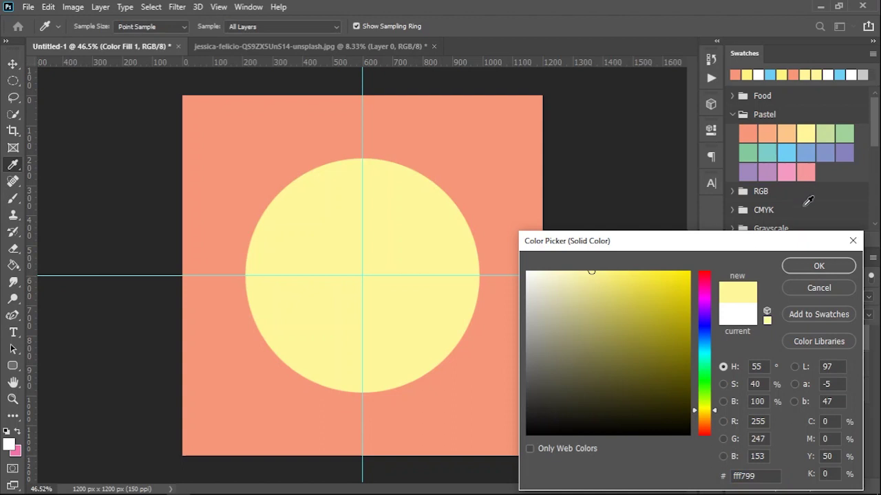
pyautogui.click(809, 264)
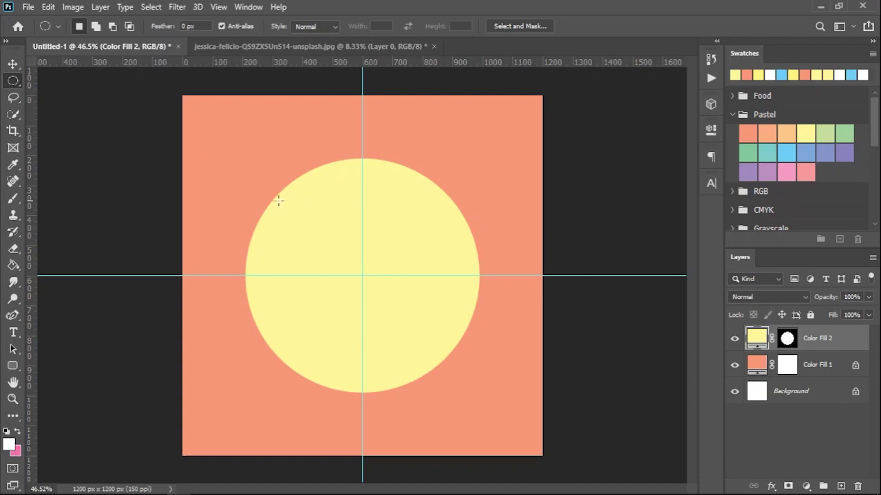
# Step: Fill a small circle over the yellow circle's upper-left edge with salmon and clip it to the yellow layer
pyautogui.moveTo(225, 233); pyautogui.dragTo(275, 287)
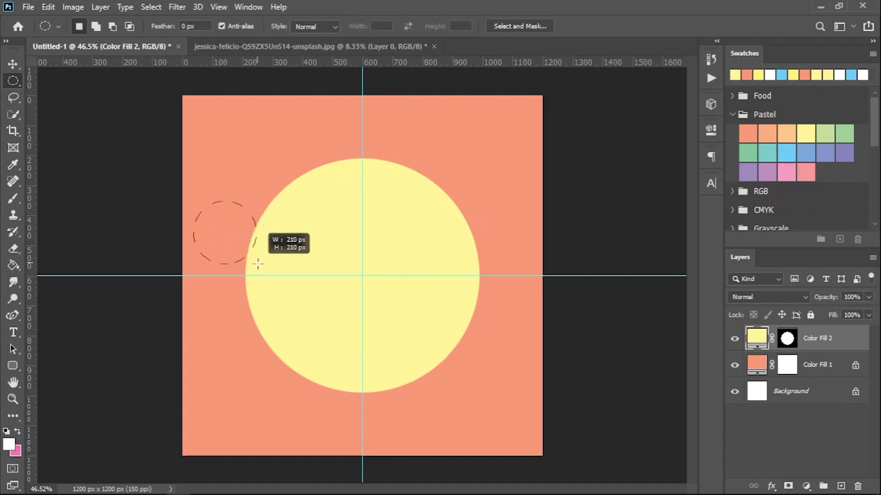
pyautogui.moveTo(275, 287); pyautogui.dragTo(281, 291)
pyautogui.moveTo(254, 247); pyautogui.dragTo(272, 229)
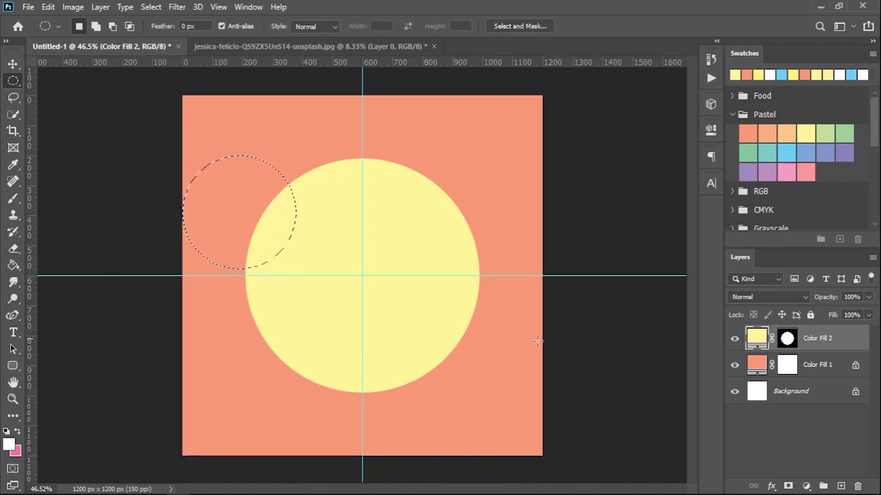
pyautogui.click(806, 483)
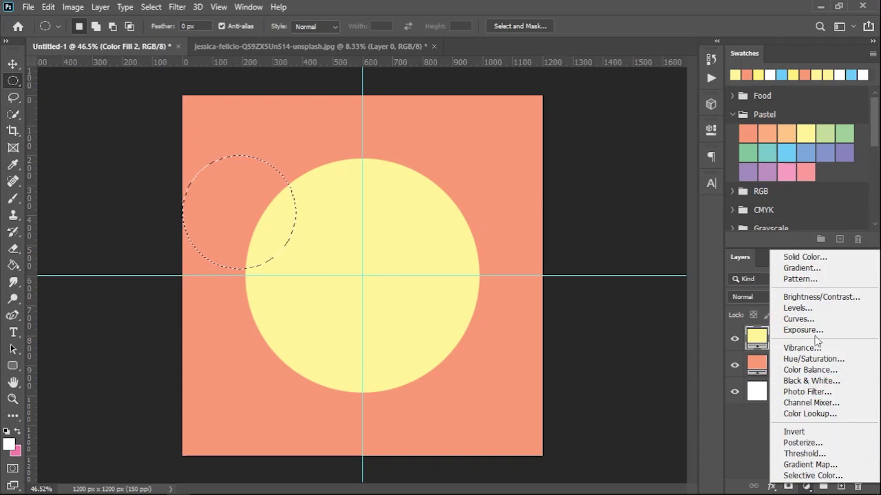
pyautogui.click(815, 259)
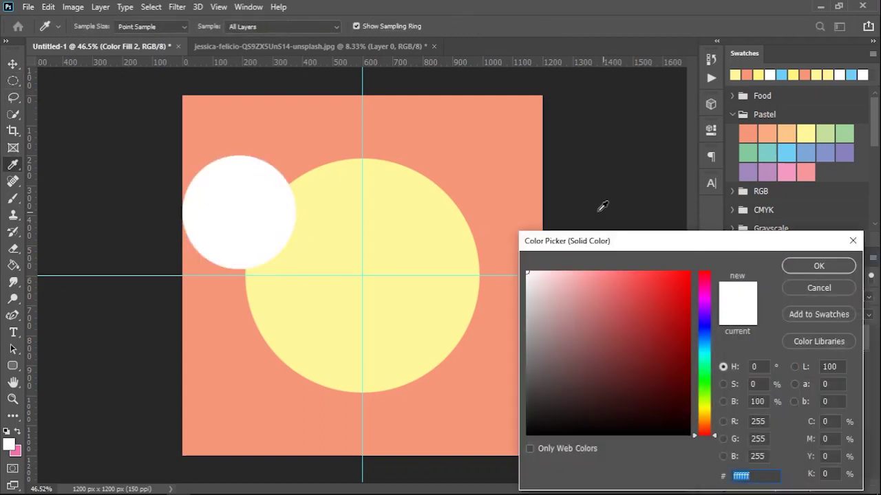
pyautogui.click(311, 135)
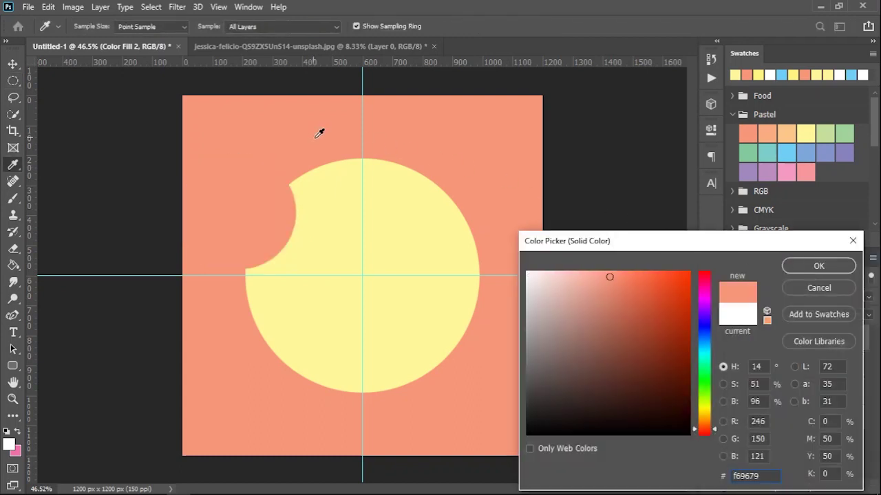
pyautogui.click(818, 268)
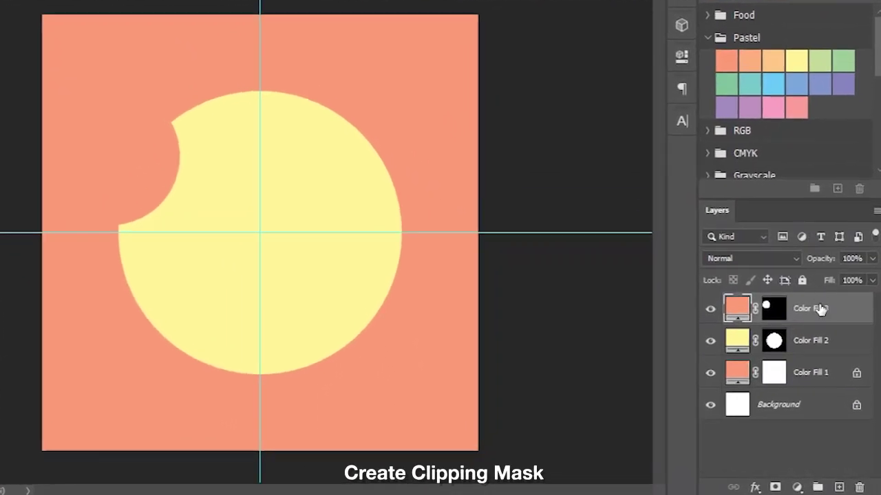
pyautogui.rightClick(819, 305)
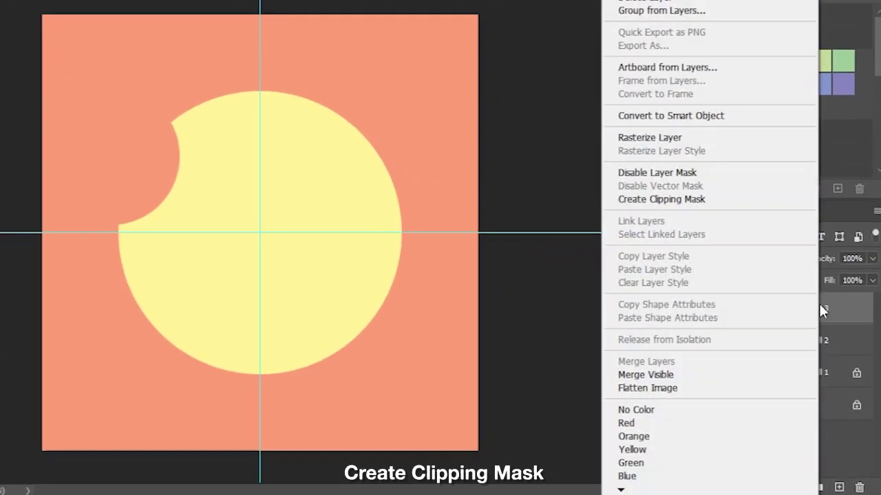
pyautogui.click(723, 201)
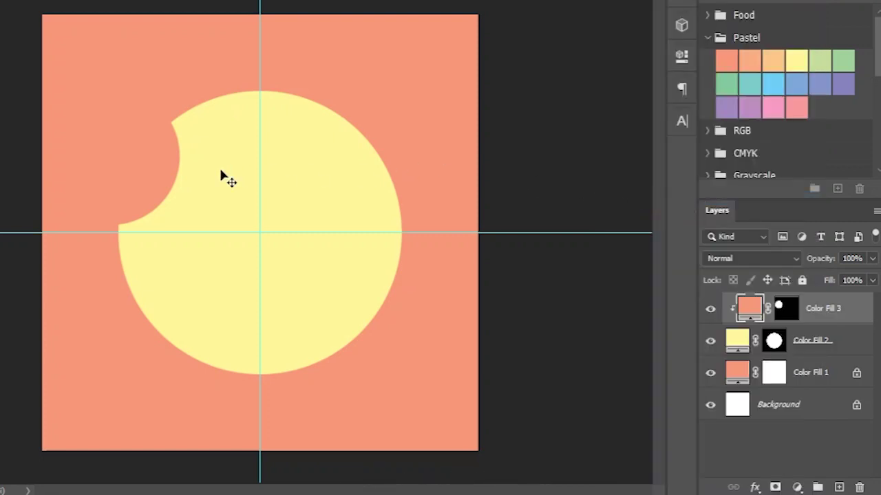
# Step: Alt-drag two copies of the salmon bite and line all three up along the upper-left edge
pyautogui.moveTo(159, 183); pyautogui.dragTo(219, 124)
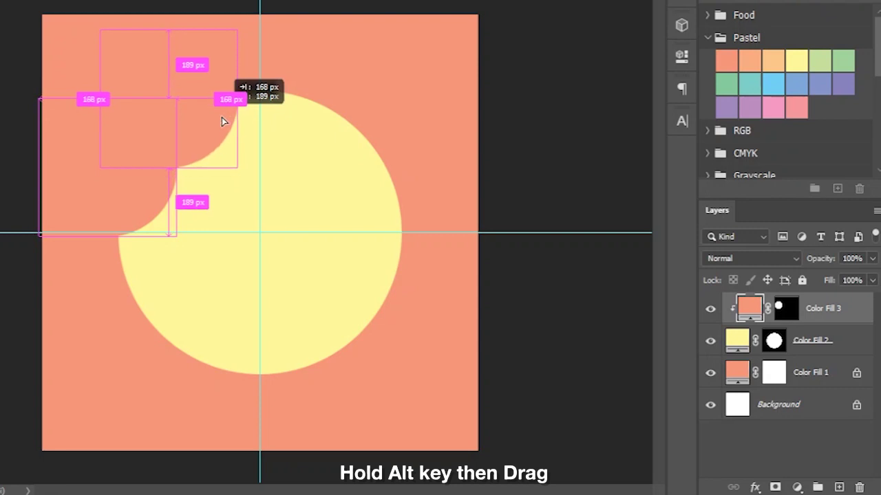
pyautogui.moveTo(219, 124)
pyautogui.mouseDown()
pyautogui.moveTo(207, 135)
pyautogui.moveTo(255, 107)
pyautogui.mouseUp()
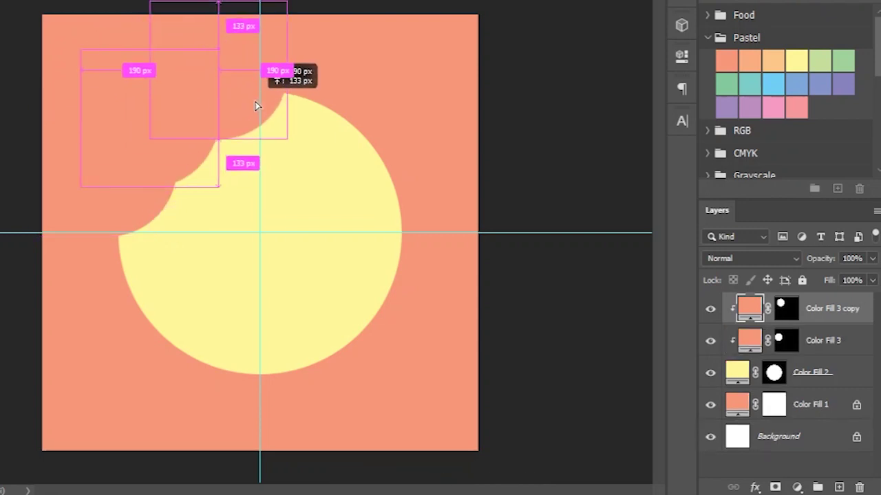
pyautogui.moveTo(255, 107); pyautogui.dragTo(258, 109)
pyautogui.moveTo(141, 194); pyautogui.dragTo(142, 209)
pyautogui.moveTo(187, 181); pyautogui.dragTo(199, 179)
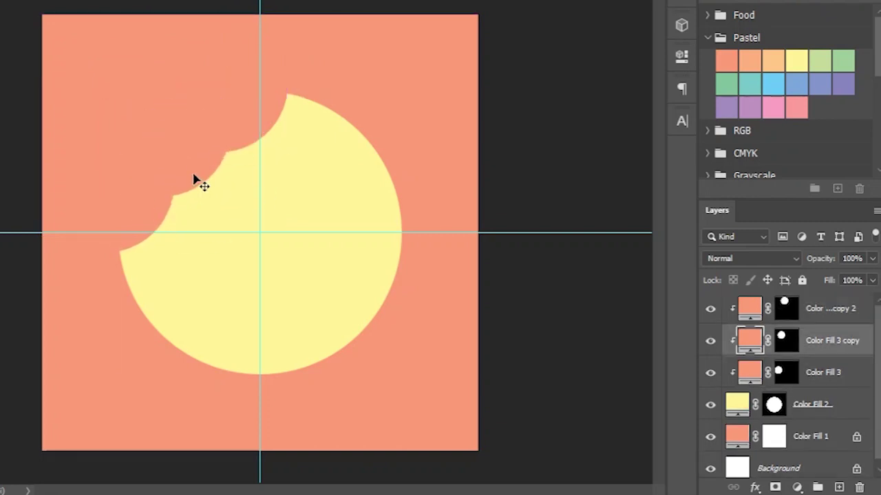
pyautogui.moveTo(107, 170); pyautogui.dragTo(199, 282)
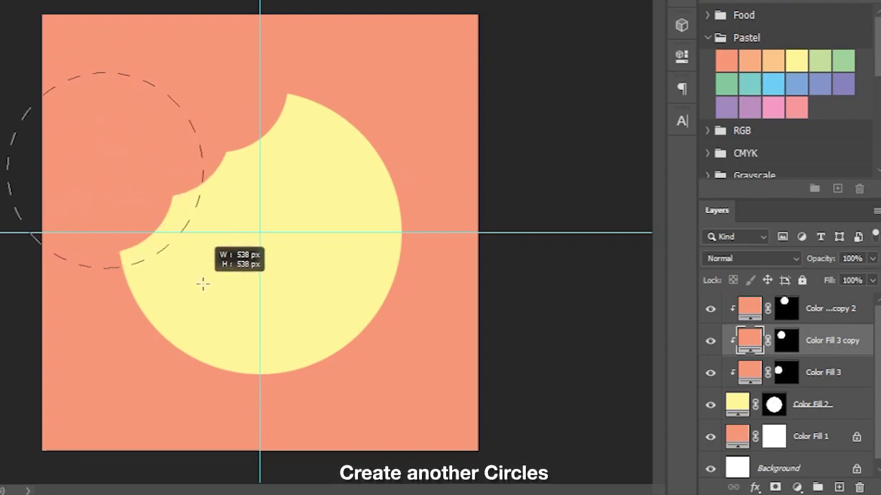
# Step: Fill the larger circle selection with a slightly lighter salmon sampled from the background
pyautogui.moveTo(200, 282); pyautogui.dragTo(154, 185)
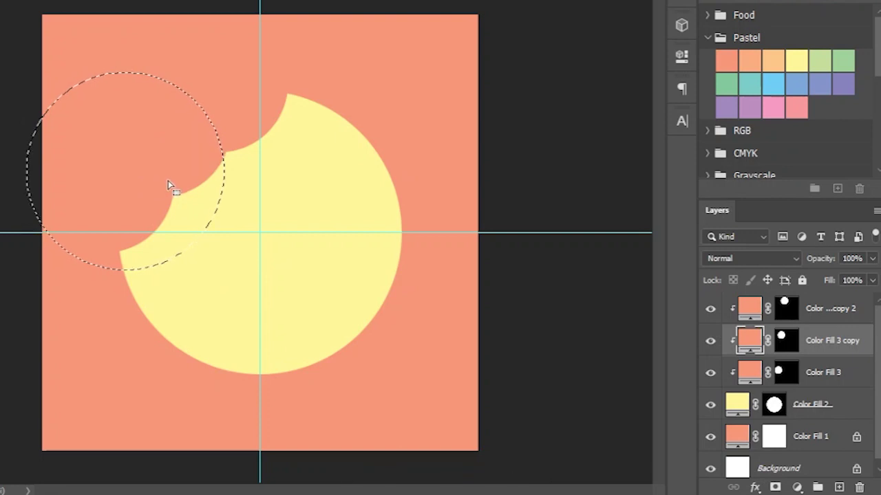
pyautogui.click(796, 487)
pyautogui.click(796, 211)
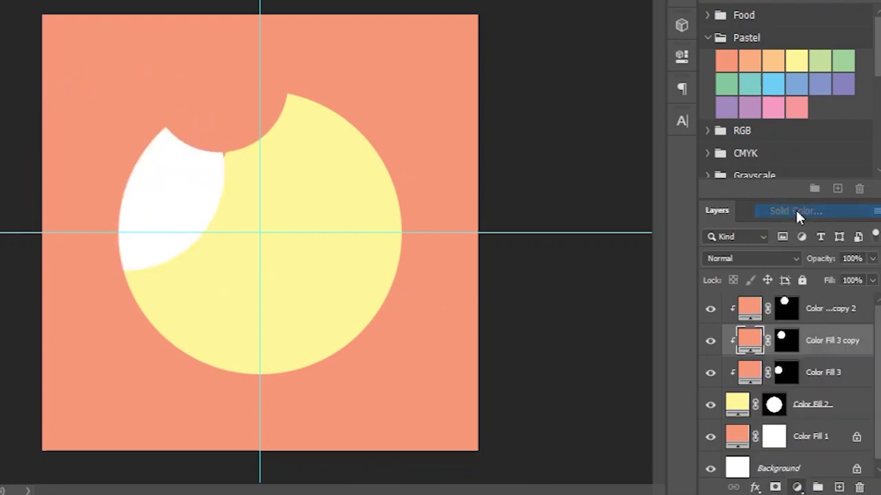
pyautogui.click(234, 49)
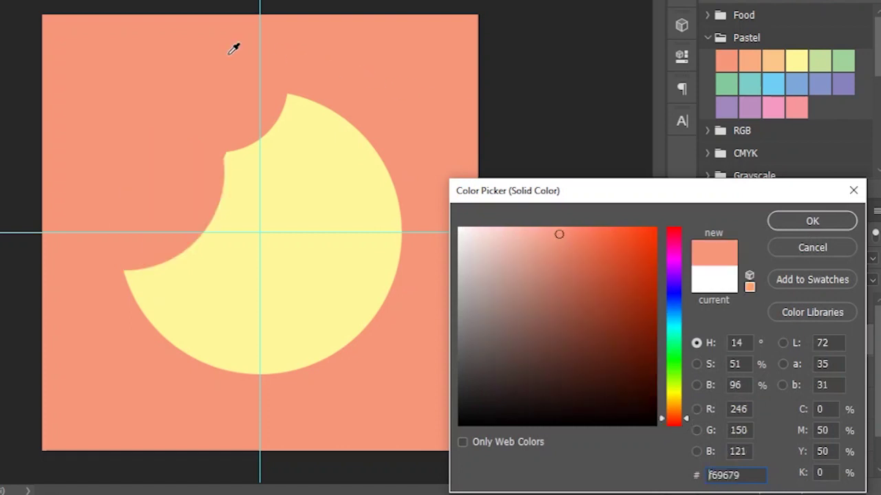
pyautogui.moveTo(556, 235); pyautogui.dragTo(549, 235)
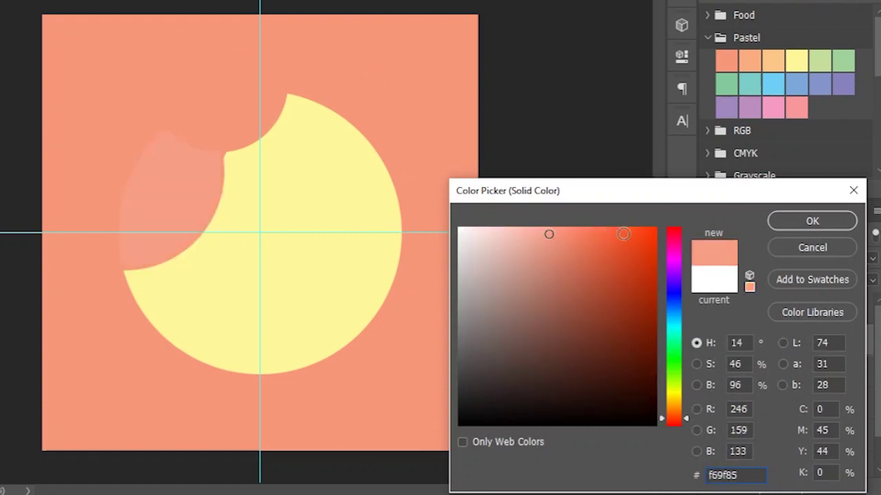
pyautogui.click(782, 220)
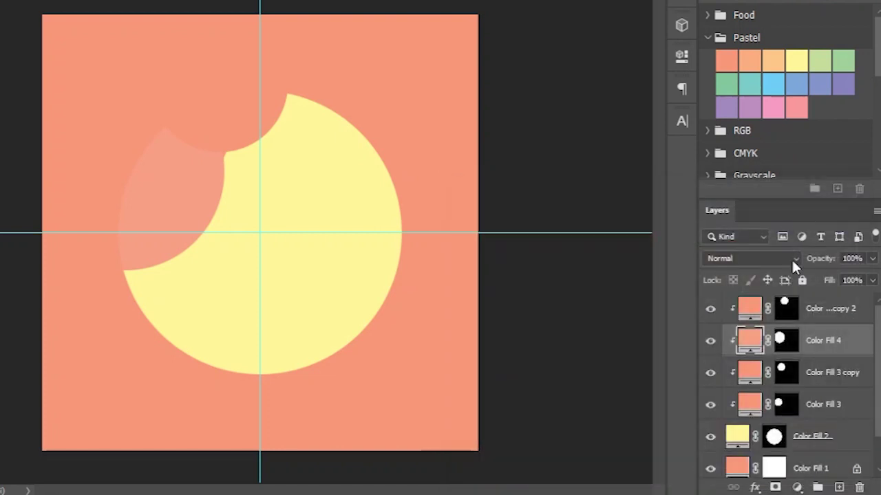
# Step: Move Color Fill 4 just above the yellow circle and place it plus a copy behind the bites
pyautogui.moveTo(824, 344); pyautogui.dragTo(817, 421)
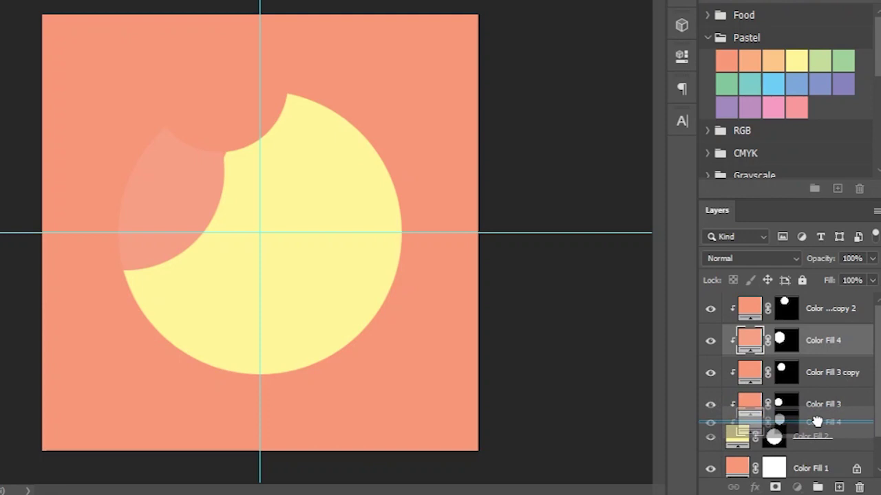
pyautogui.moveTo(817, 421); pyautogui.dragTo(819, 428)
pyautogui.moveTo(271, 196)
pyautogui.mouseDown()
pyautogui.moveTo(193, 216)
pyautogui.moveTo(226, 167)
pyautogui.moveTo(290, 132)
pyautogui.moveTo(306, 118)
pyautogui.moveTo(306, 104)
pyautogui.mouseUp()
pyautogui.moveTo(222, 185); pyautogui.dragTo(189, 211)
pyautogui.moveTo(253, 152)
pyautogui.mouseDown()
pyautogui.moveTo(243, 172)
pyautogui.moveTo(210, 191)
pyautogui.mouseUp()
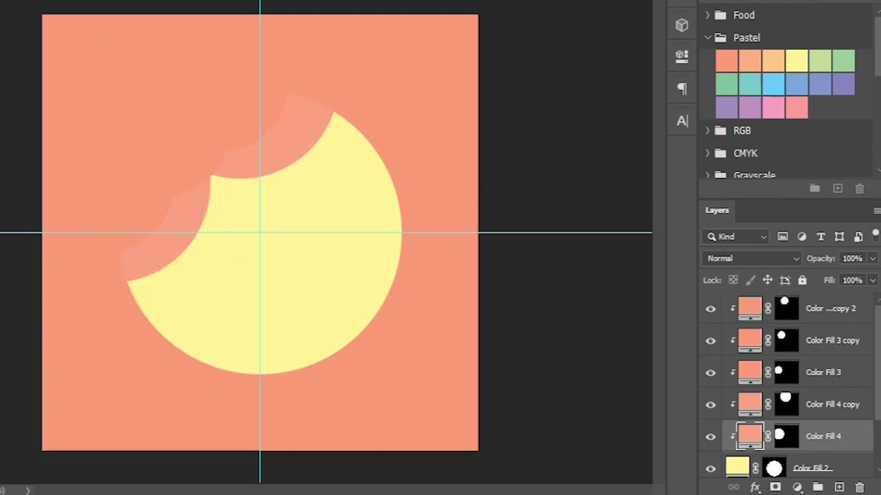
pyautogui.moveTo(130, 166); pyautogui.dragTo(227, 244)
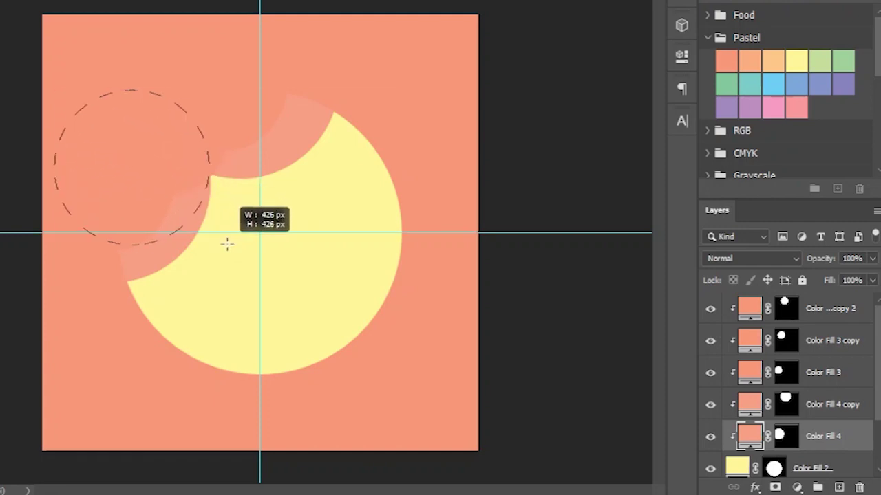
# Step: Add another lighter salmon circle fill, place Color Fill 5 below Color Fill 4, and shift it down
pyautogui.moveTo(150, 187); pyautogui.dragTo(177, 197)
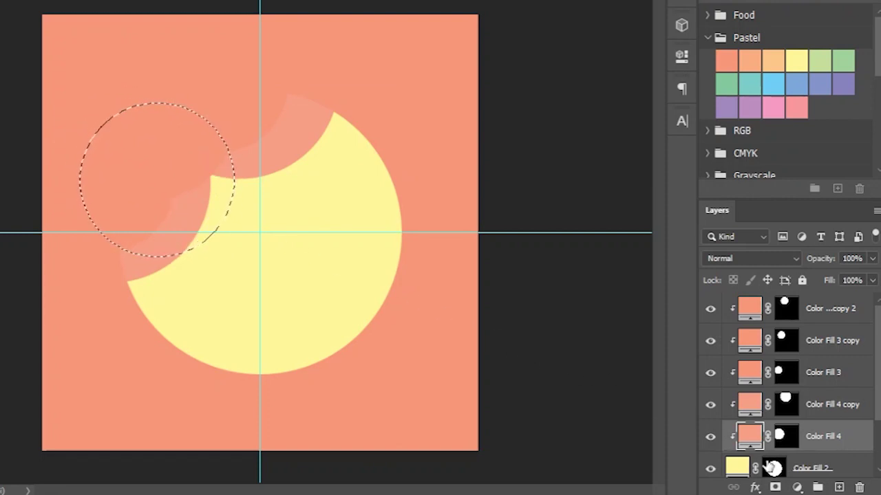
pyautogui.click(797, 487)
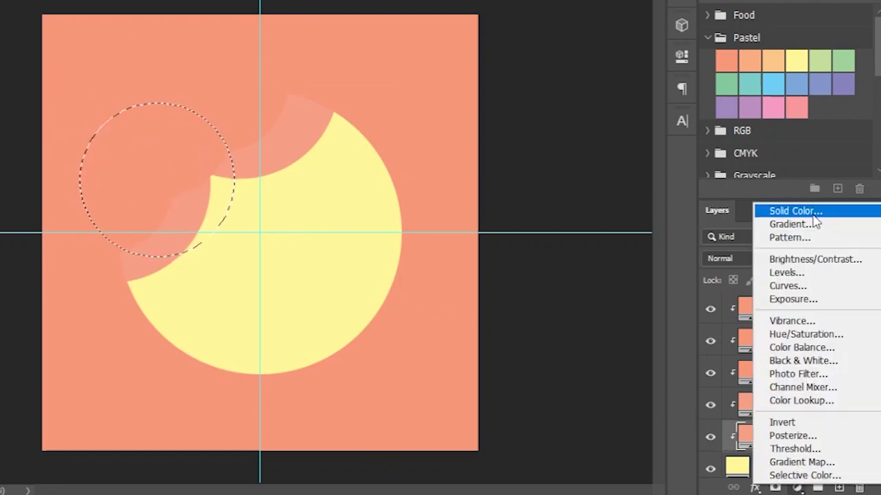
pyautogui.click(798, 211)
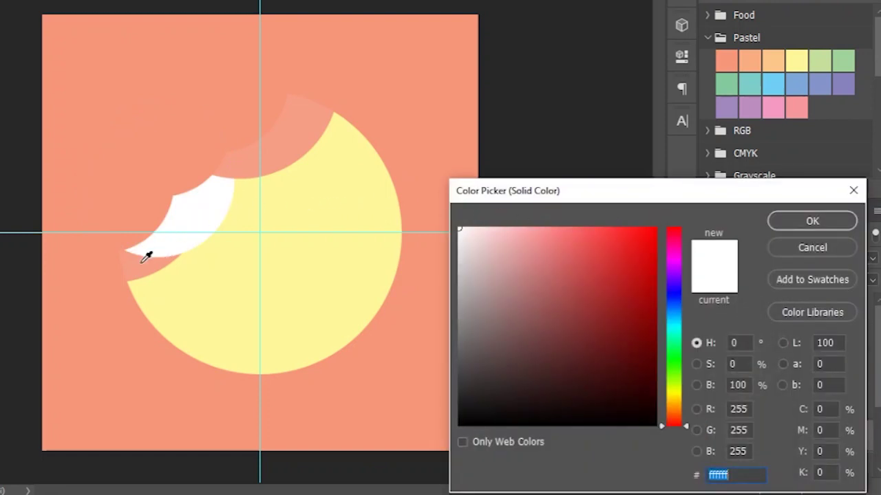
pyautogui.click(145, 257)
pyautogui.click(541, 235)
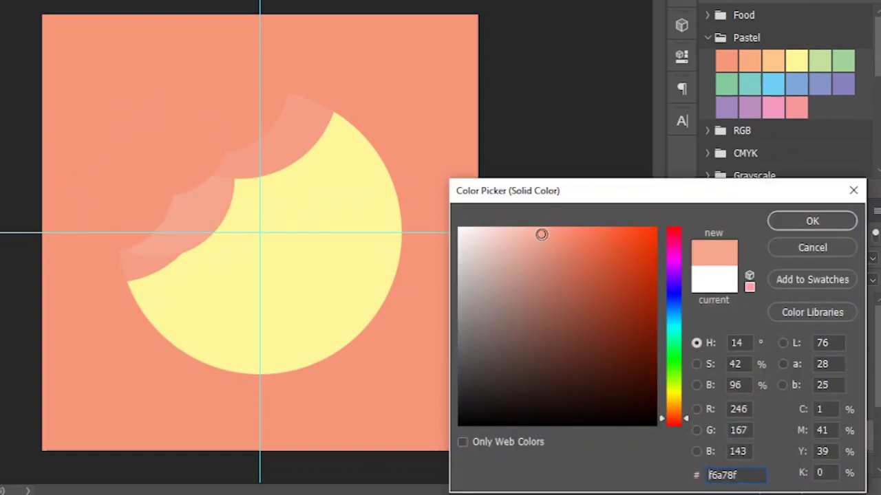
pyautogui.click(798, 219)
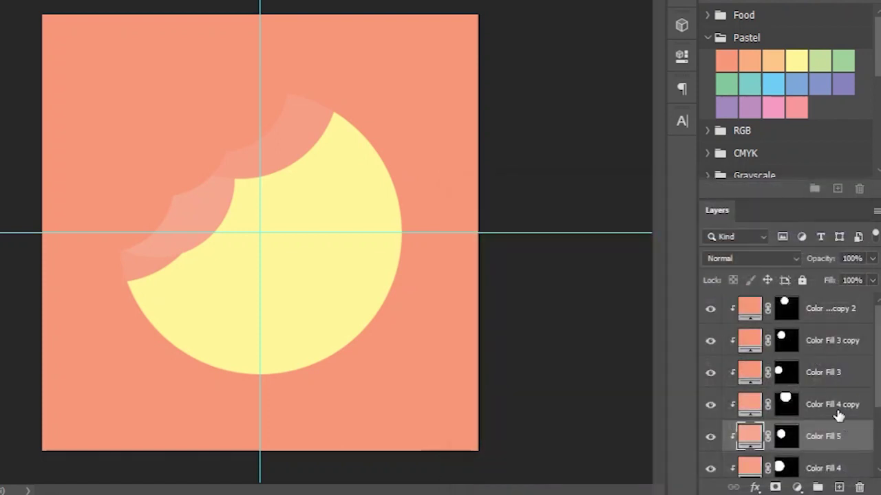
pyautogui.moveTo(830, 373); pyautogui.dragTo(836, 421)
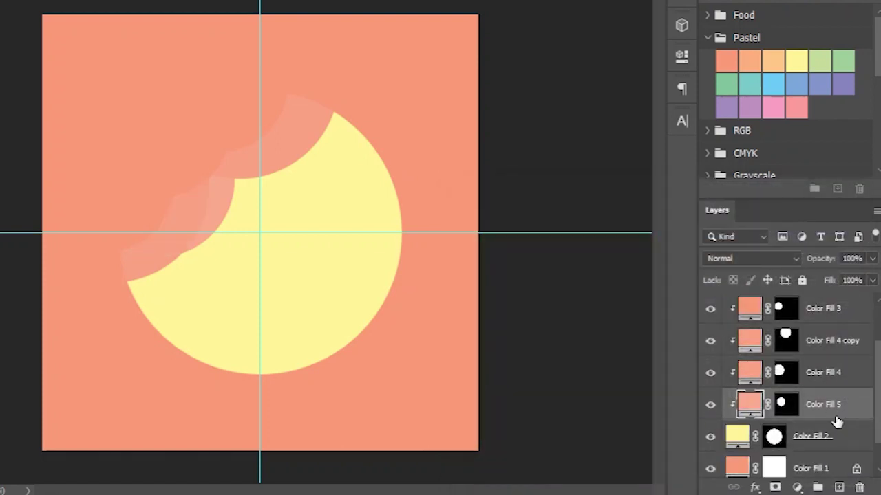
pyautogui.moveTo(217, 219)
pyautogui.mouseDown()
pyautogui.moveTo(226, 232)
pyautogui.moveTo(230, 216)
pyautogui.moveTo(304, 169)
pyautogui.moveTo(275, 188)
pyautogui.mouseUp()
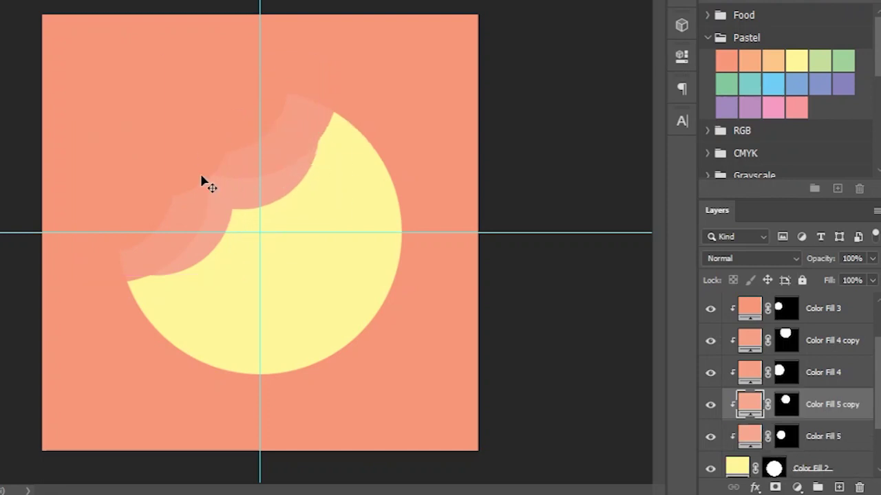
pyautogui.moveTo(103, 194); pyautogui.dragTo(303, 477)
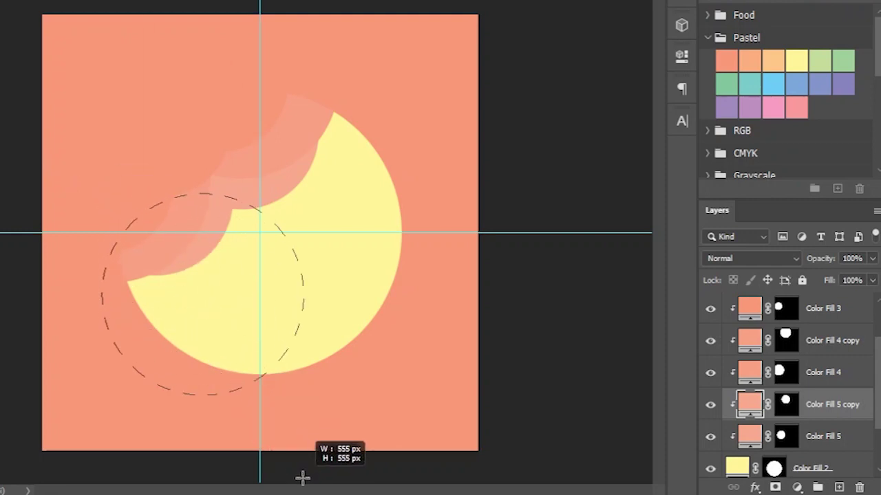
# Step: Fill a circle selection at the upper left with pale pink (f5b9a6)
pyautogui.moveTo(211, 342); pyautogui.dragTo(143, 242)
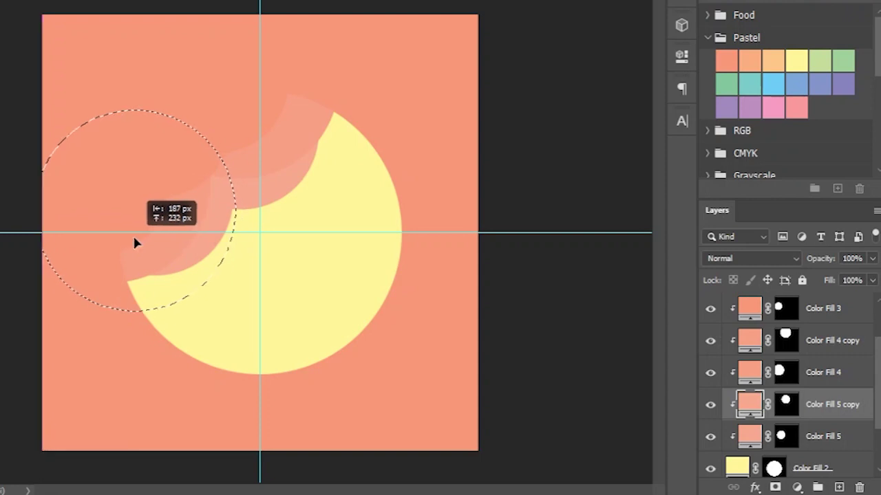
pyautogui.moveTo(141, 240); pyautogui.dragTo(134, 241)
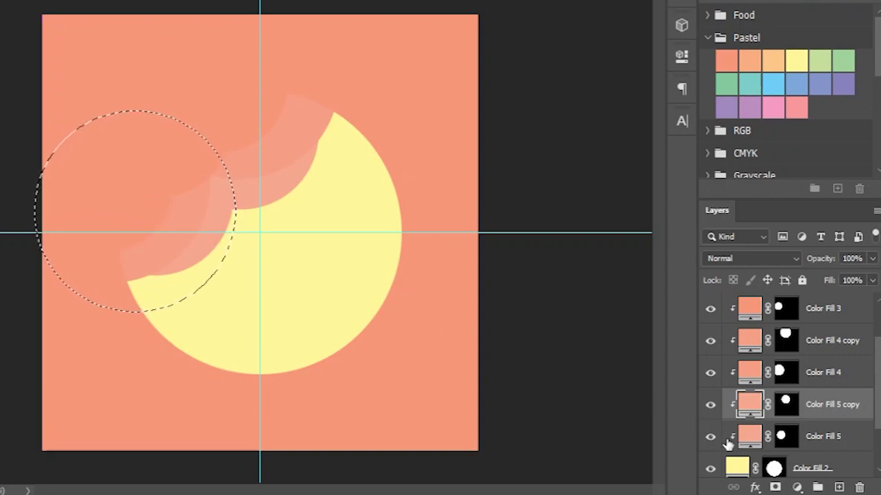
pyautogui.click(796, 487)
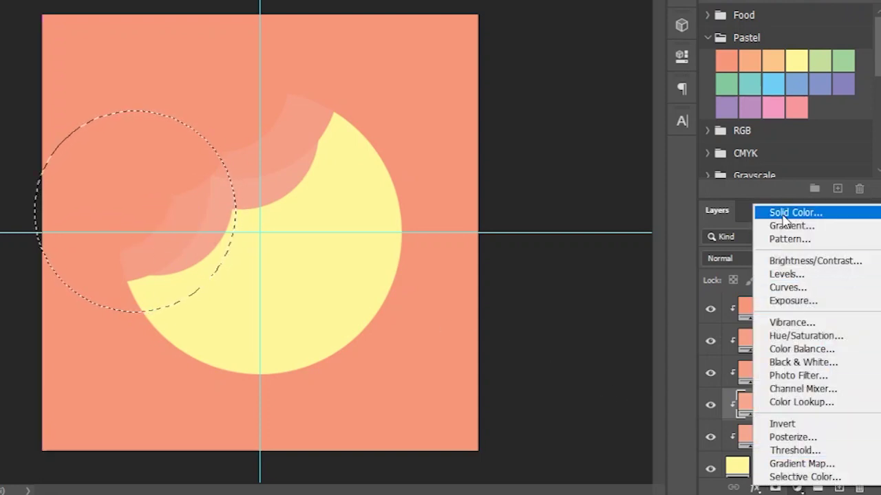
pyautogui.click(782, 213)
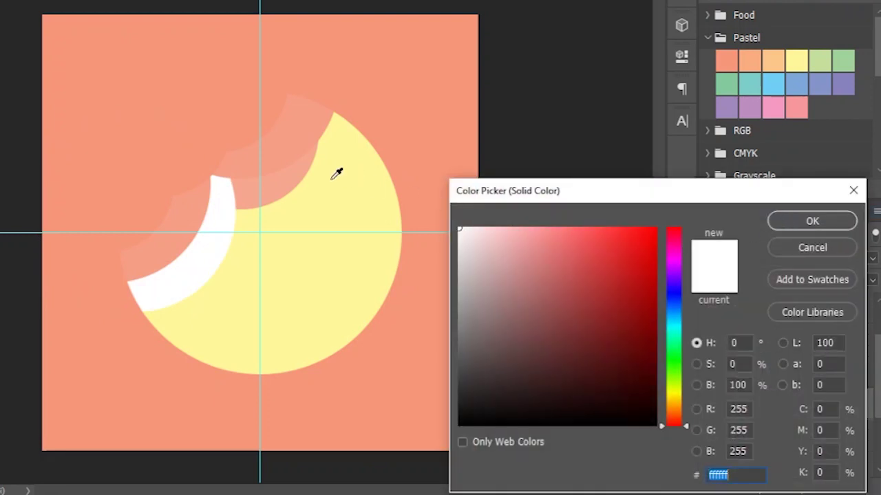
pyautogui.click(275, 172)
pyautogui.moveTo(540, 235); pyautogui.dragTo(522, 235)
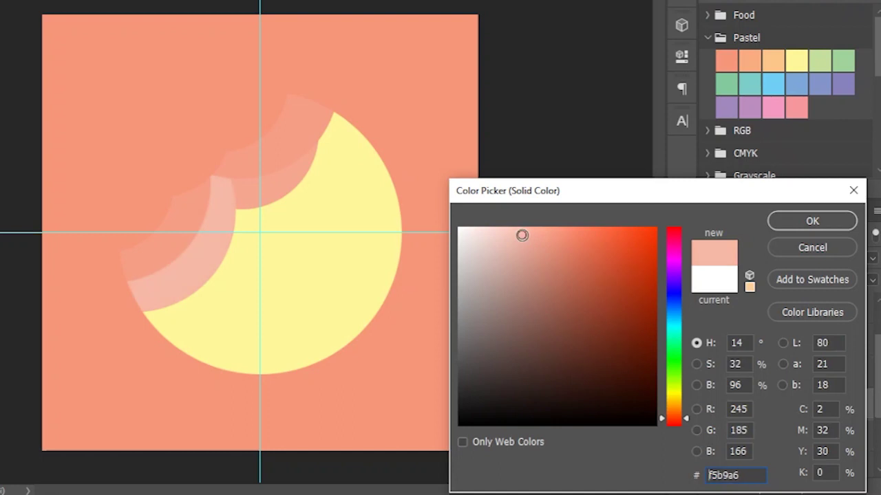
pyautogui.click(790, 224)
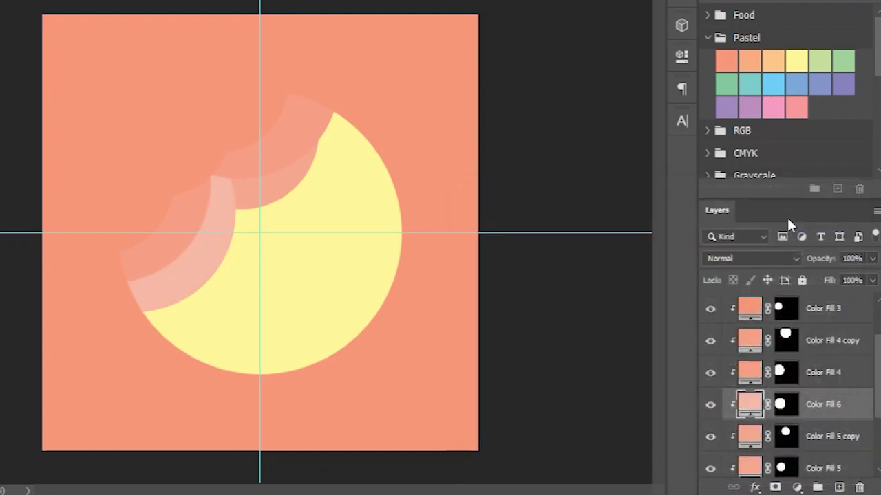
# Step: Move the pale pink layer below Color Fill 5 and Alt-drag a copy of the crescent up-right
pyautogui.scroll(-1, 838, 421)
pyautogui.scroll(-1, 835, 385)
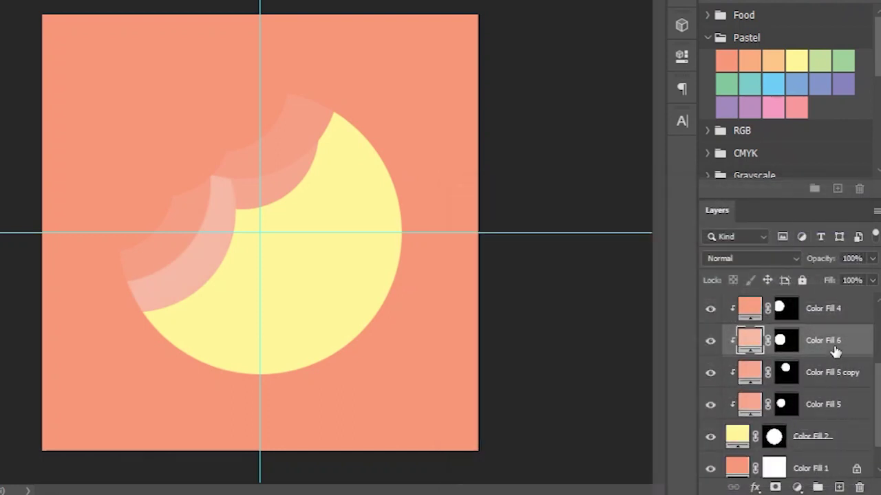
pyautogui.moveTo(835, 352); pyautogui.dragTo(836, 423)
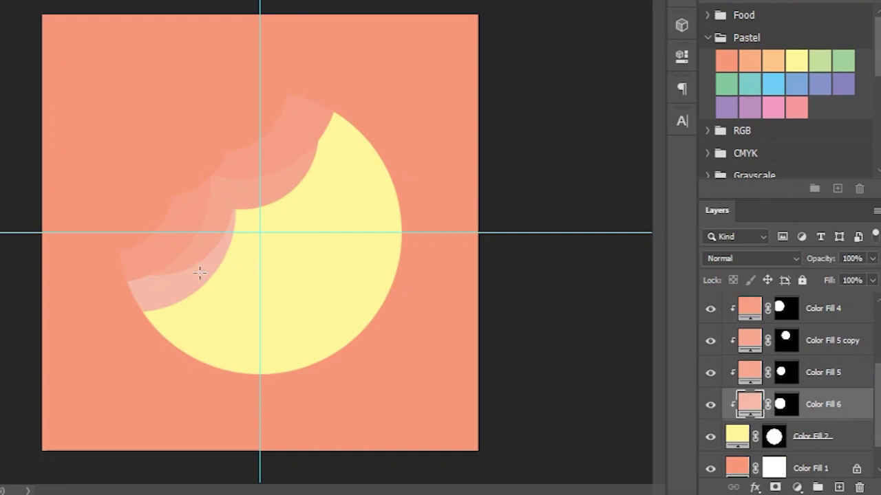
pyautogui.moveTo(199, 278); pyautogui.dragTo(270, 221)
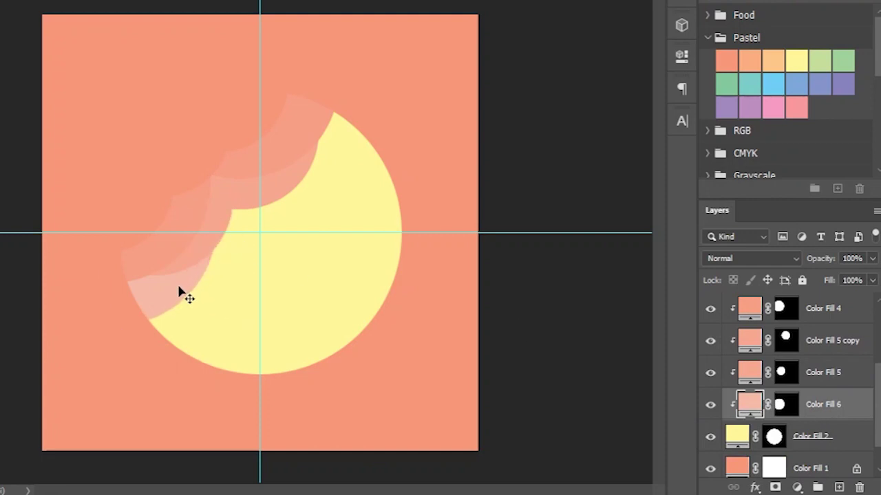
pyautogui.moveTo(270, 222)
pyautogui.mouseDown()
pyautogui.moveTo(385, 142)
pyautogui.moveTo(449, 207)
pyautogui.mouseUp()
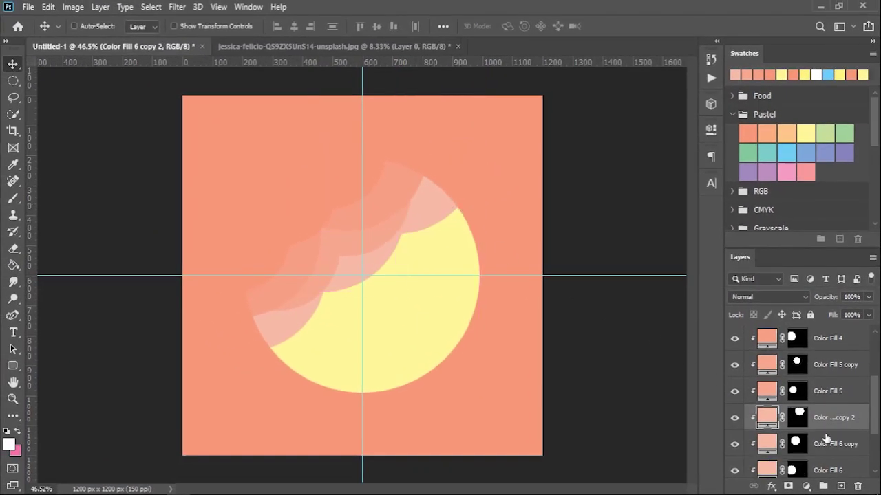
pyautogui.scroll(-3, 811, 421)
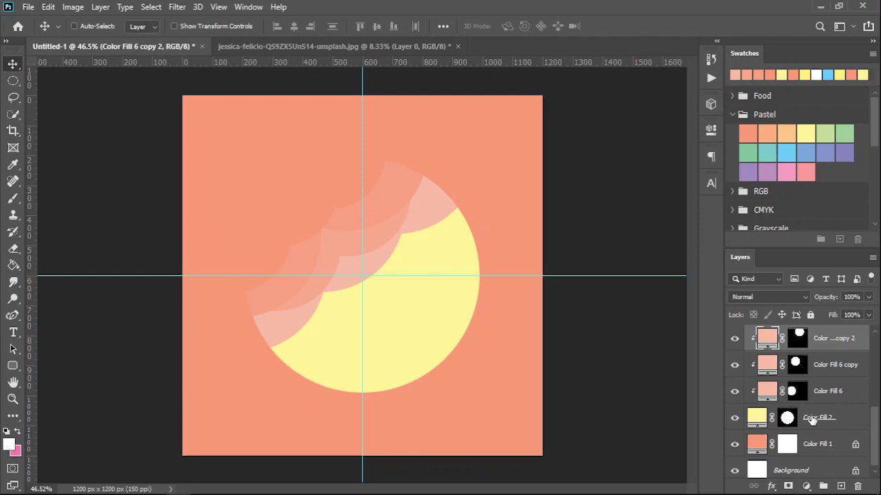
pyautogui.click(830, 399)
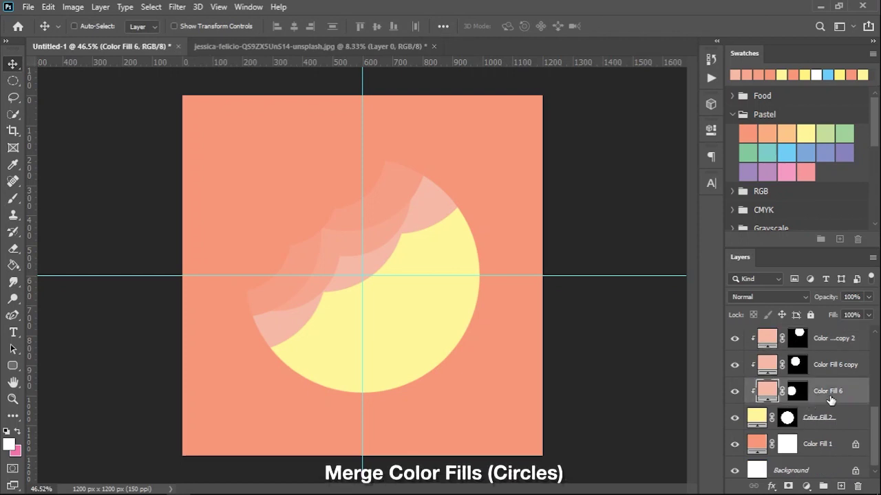
# Step: Merge Color Fill 6 through the top circle layer into one layer and nudge it up-left
pyautogui.scroll(3, 831, 400)
pyautogui.scroll(2, 830, 400)
pyautogui.scroll(2, 830, 400)
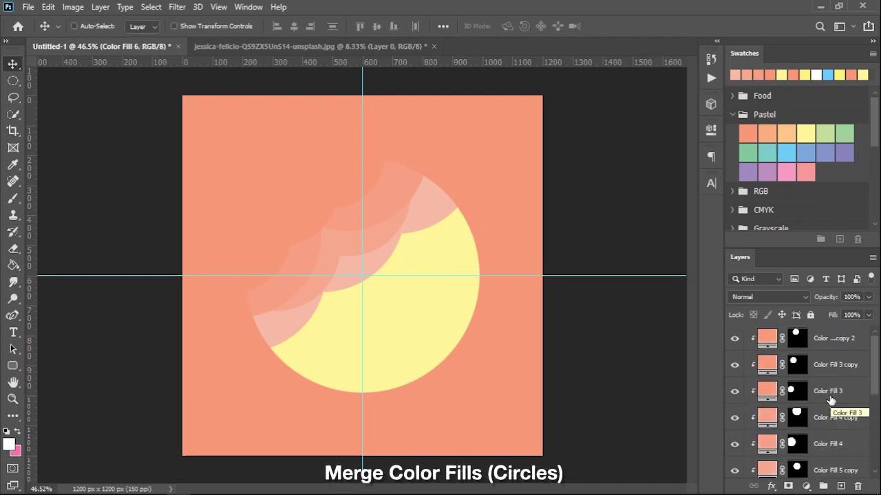
pyautogui.keyDown('shift'); pyautogui.click(829, 342); pyautogui.keyUp('shift')
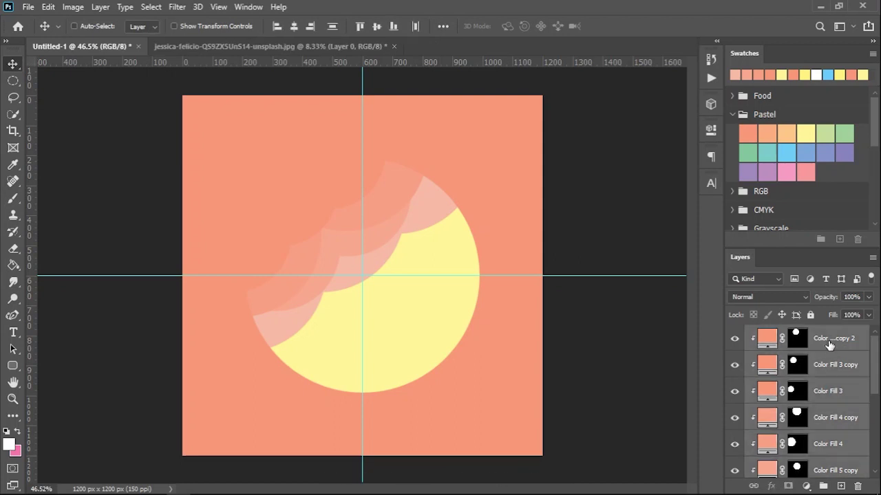
pyautogui.rightClick(828, 342)
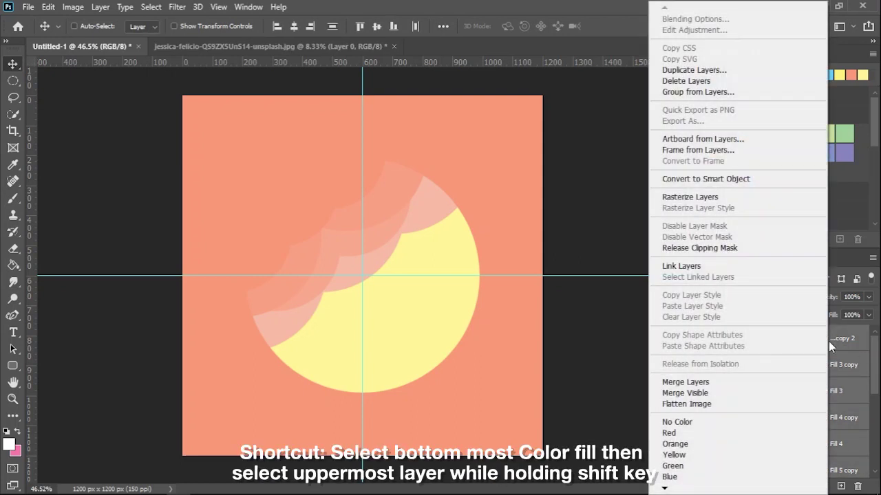
pyautogui.click(719, 384)
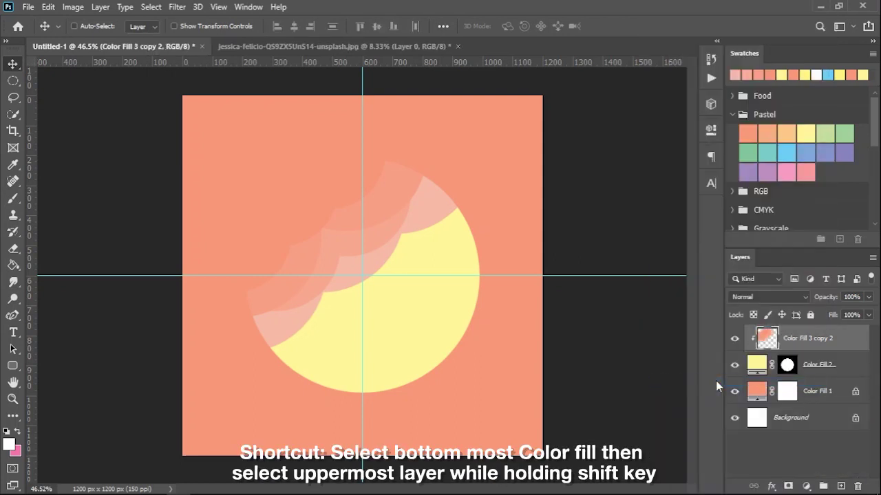
pyautogui.moveTo(379, 237); pyautogui.dragTo(369, 228)
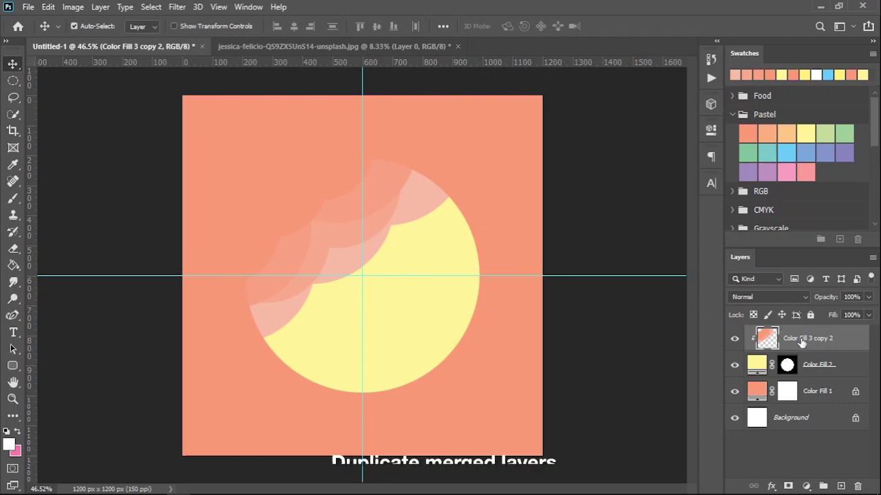
# Step: Duplicate the merged scallop layer, clip it, and flip it both vertically and horizontally
pyautogui.hotkey('ctrl', 'j')
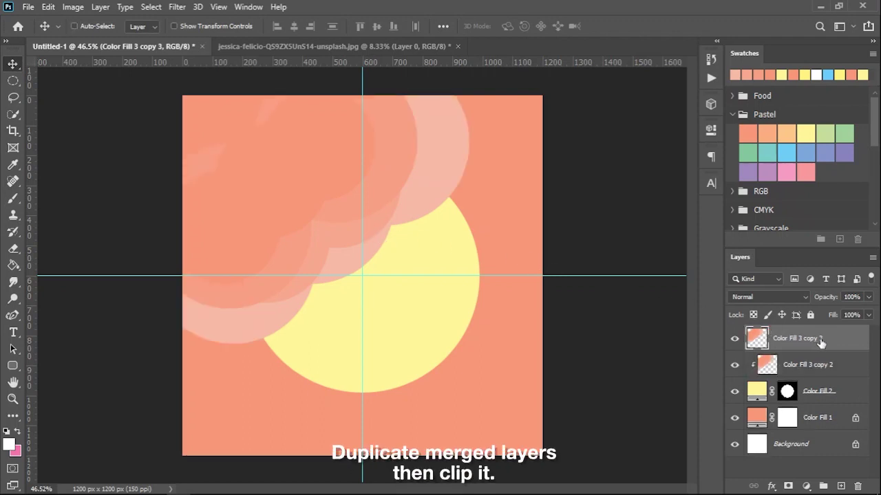
pyautogui.rightClick(820, 342)
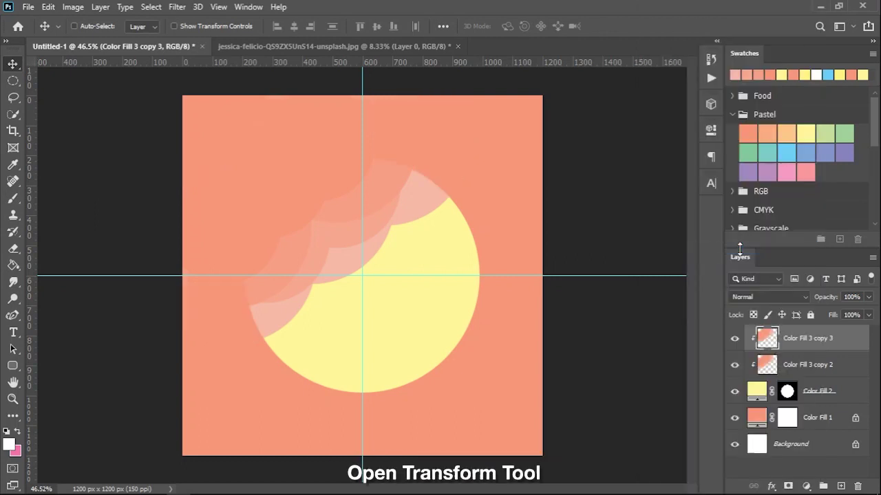
pyautogui.hotkey('ctrl', 't')
pyautogui.rightClick(339, 221)
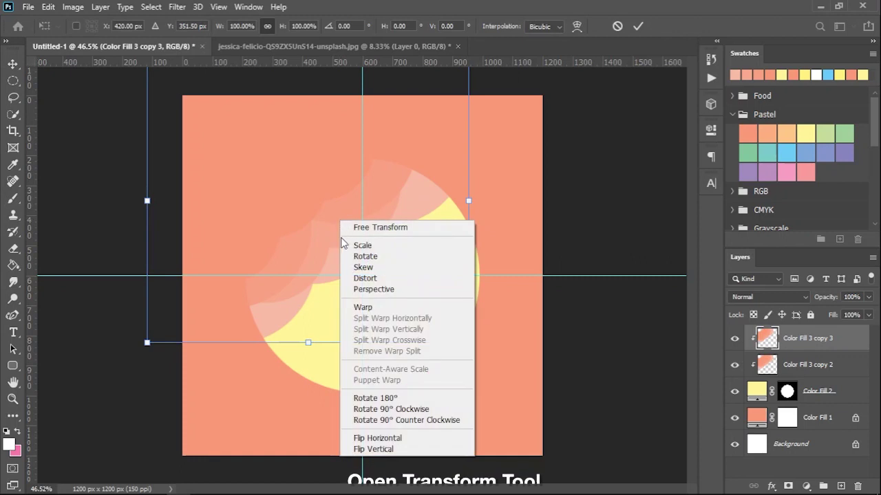
pyautogui.click(377, 448)
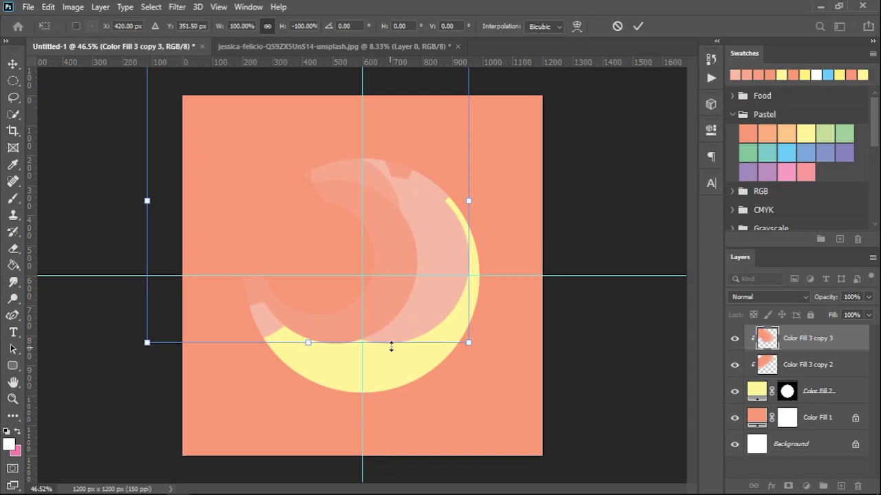
pyautogui.rightClick(391, 256)
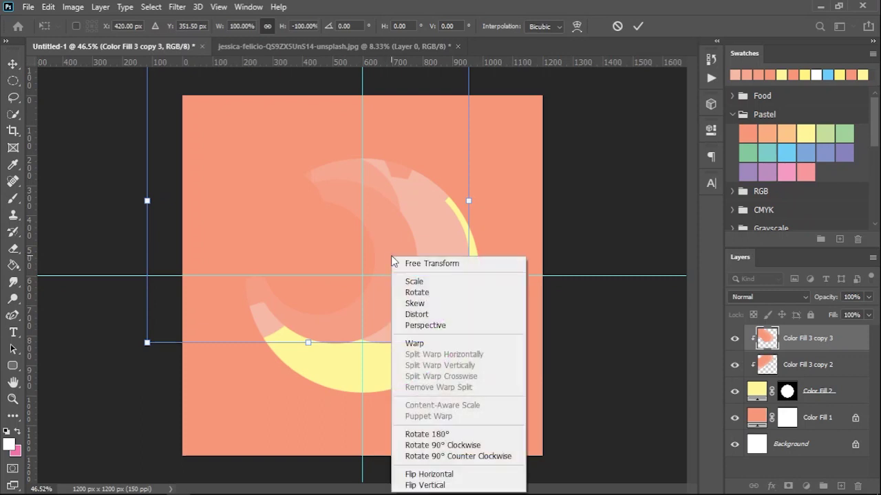
pyautogui.click(428, 474)
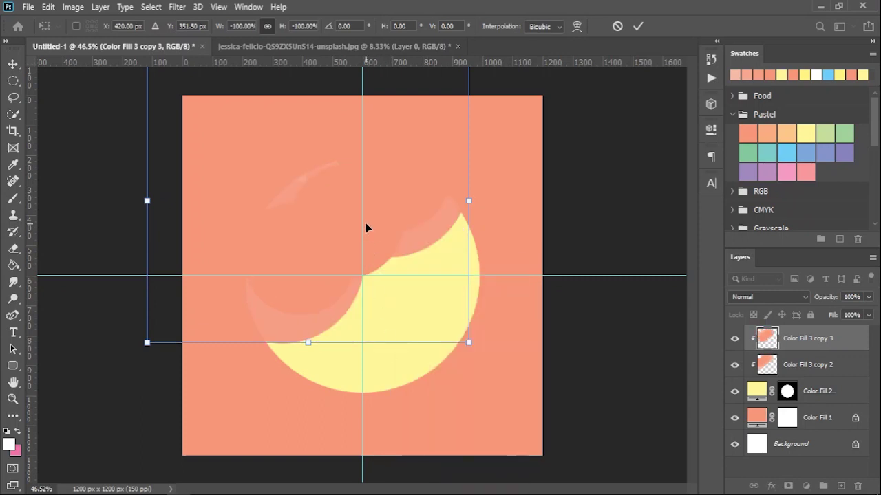
# Step: Place the flipped copy on the circle's lower-right edge, commit, and lock both scallop layers
pyautogui.moveTo(365, 223); pyautogui.dragTo(477, 380)
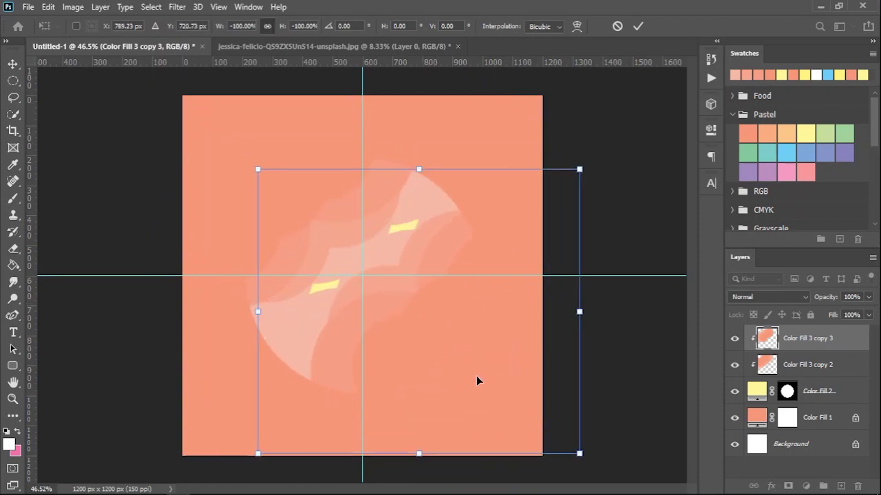
pyautogui.moveTo(393, 284)
pyautogui.mouseDown()
pyautogui.moveTo(431, 330)
pyautogui.moveTo(423, 330)
pyautogui.mouseUp()
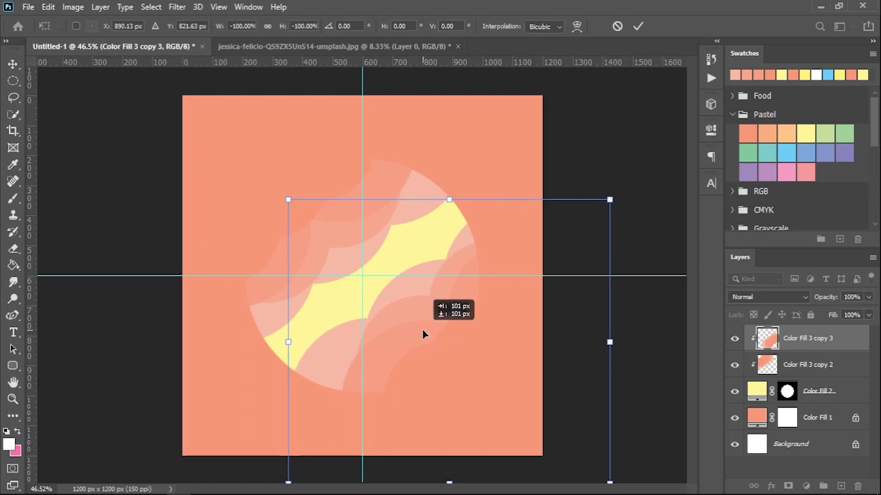
pyautogui.moveTo(423, 330); pyautogui.dragTo(406, 324)
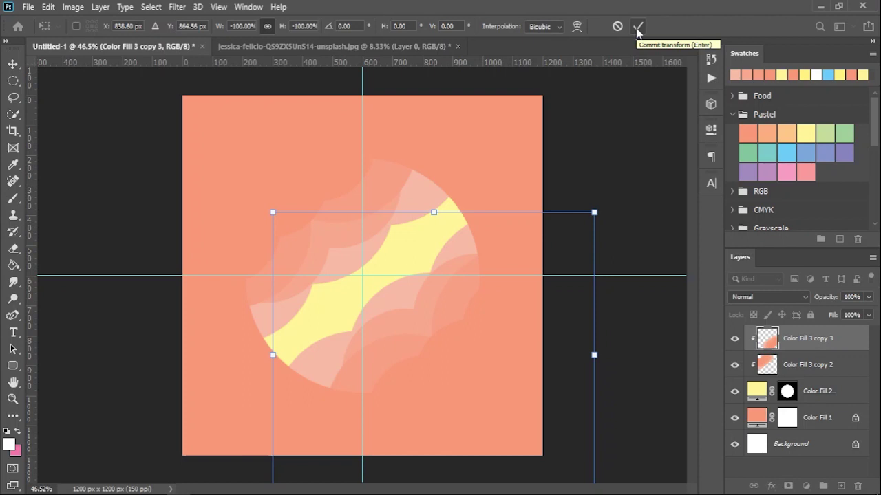
pyautogui.click(635, 29)
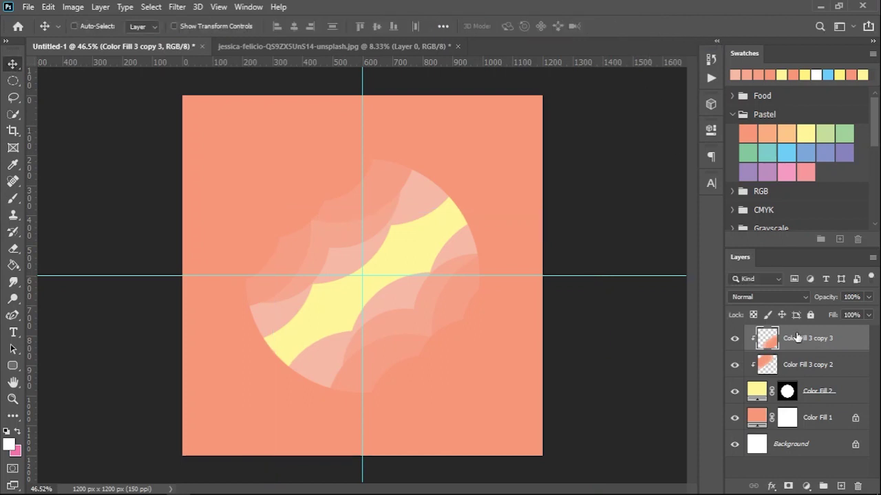
pyautogui.keyDown('shift'); pyautogui.click(813, 366); pyautogui.keyUp('shift')
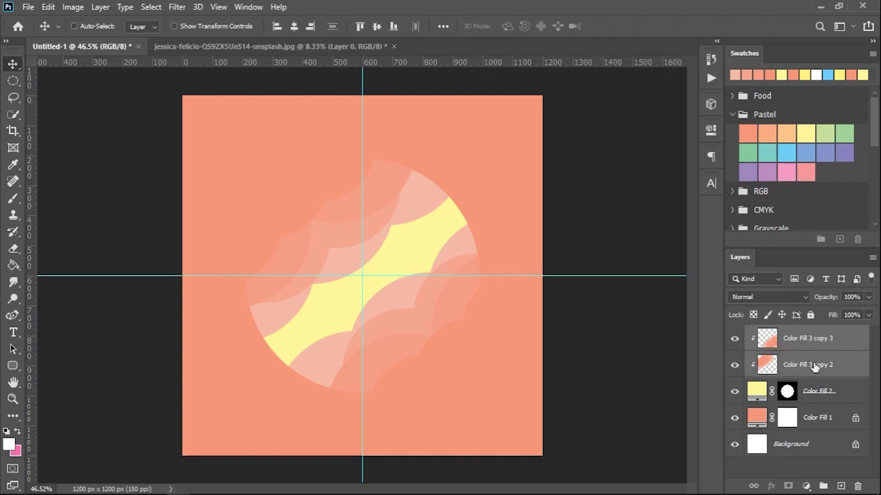
pyautogui.click(781, 315)
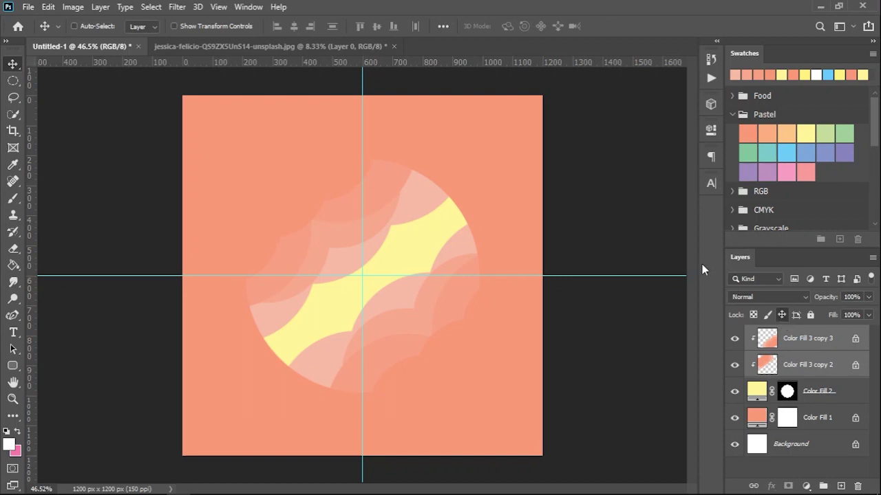
# Step: Drag the portrait photo from the jessica-felicio document into the poster and make it a smart object
pyautogui.click(324, 45)
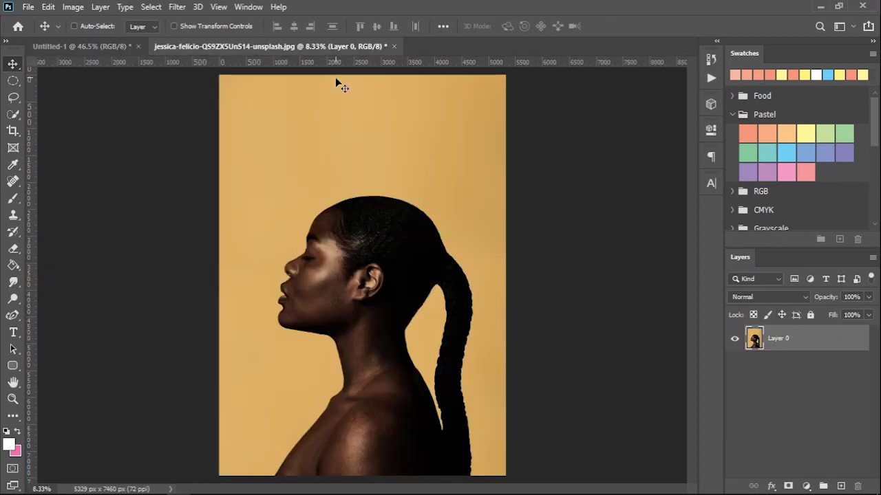
pyautogui.moveTo(405, 238)
pyautogui.mouseDown()
pyautogui.moveTo(326, 158)
pyautogui.moveTo(370, 279)
pyautogui.mouseUp()
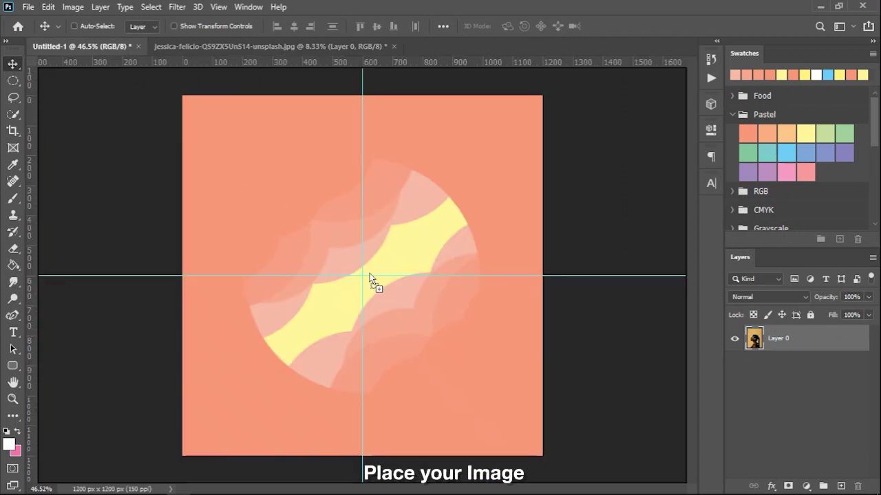
pyautogui.moveTo(369, 278); pyautogui.dragTo(388, 285)
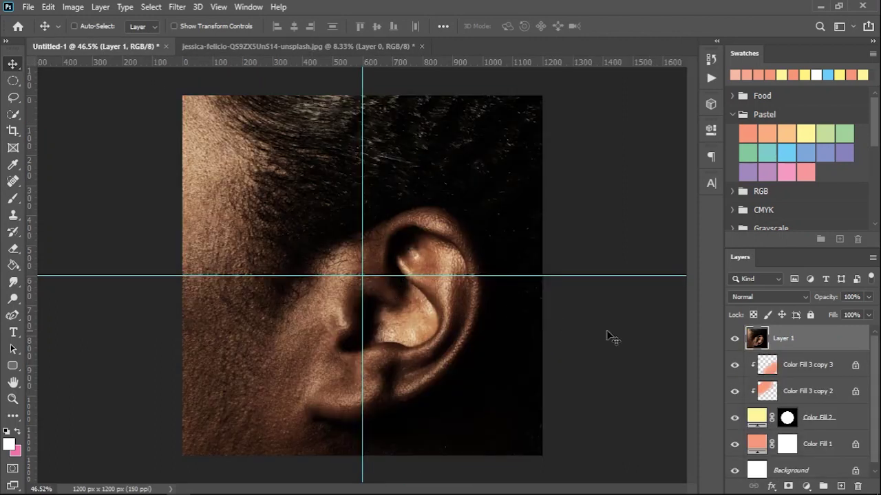
pyautogui.rightClick(835, 344)
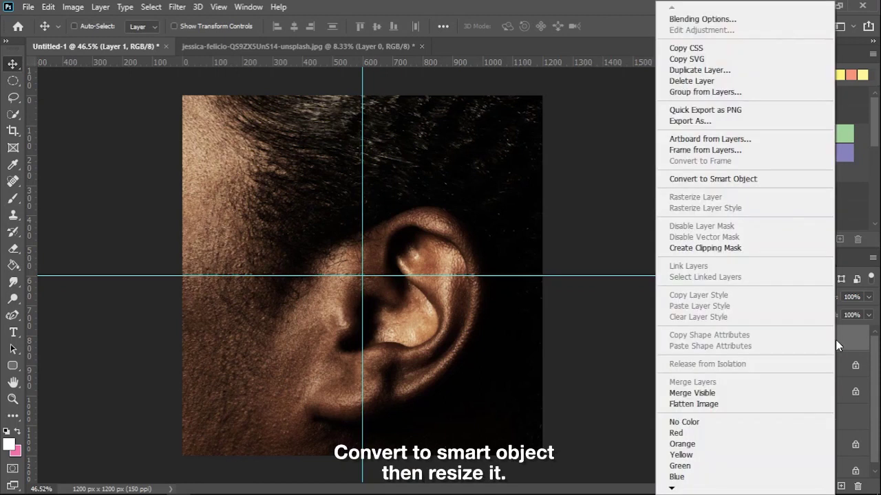
pyautogui.click(795, 179)
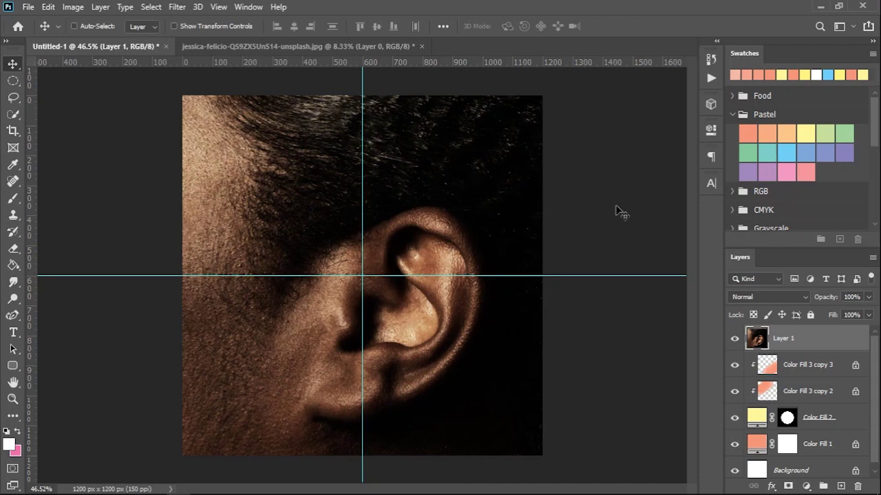
# Step: Scale the portrait down to fit and centre it over the yellow circle
pyautogui.hotkey('ctrl', 't')
pyautogui.hotkey('ctrl', '-')
pyautogui.hotkey('ctrl', '-')
pyautogui.hotkey('ctrl', '-')
pyautogui.moveTo(596, 275); pyautogui.dragTo(178, 295)
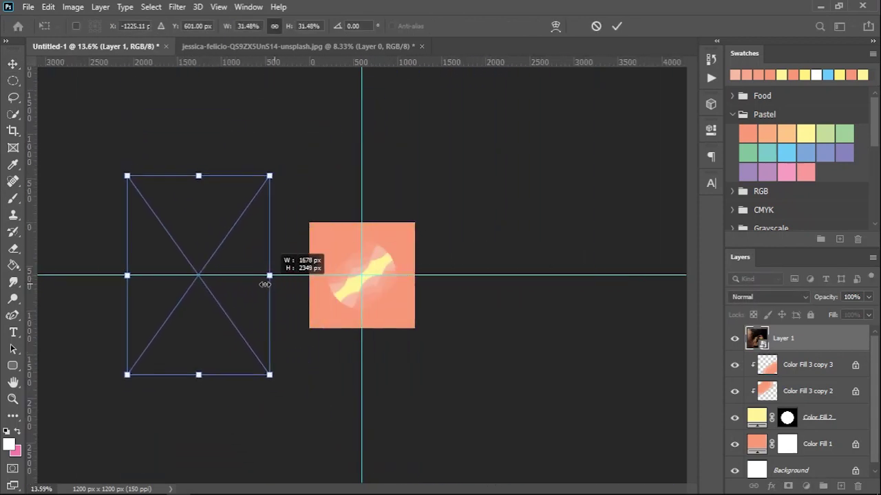
pyautogui.moveTo(153, 295); pyautogui.dragTo(362, 293)
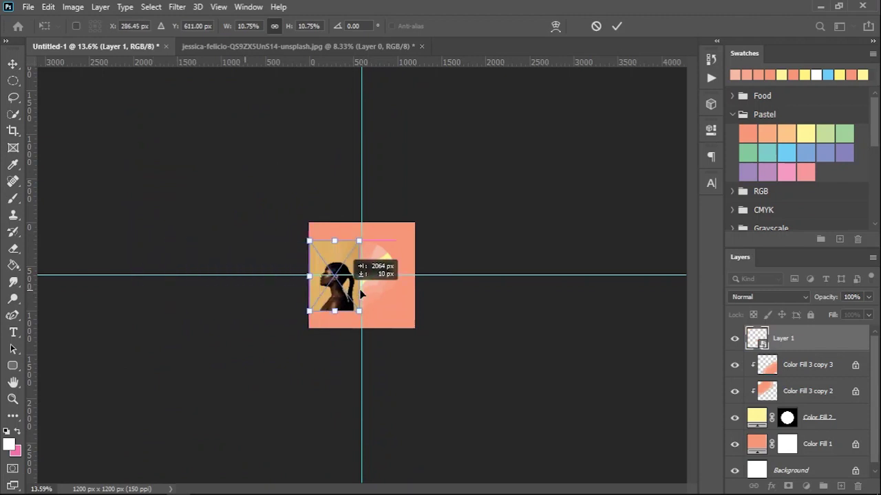
pyautogui.scroll(3, 363, 292)
pyautogui.scroll(3, 363, 293)
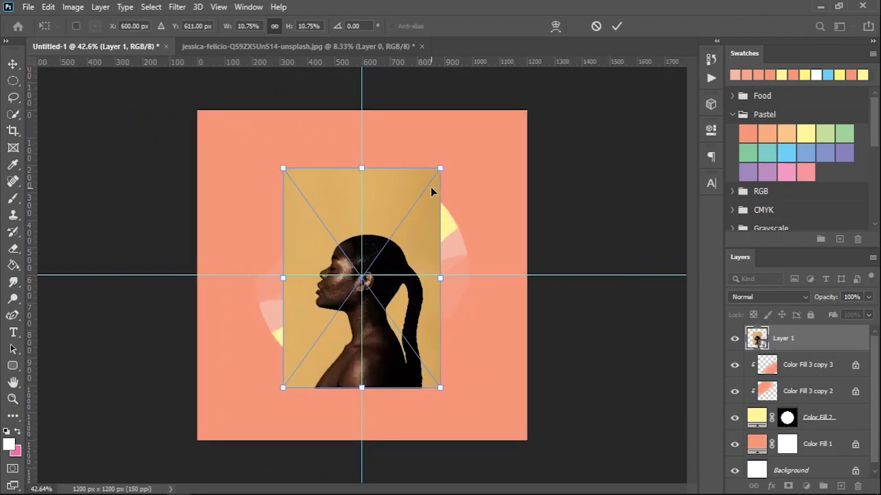
pyautogui.moveTo(440, 168); pyautogui.dragTo(404, 219)
pyautogui.moveTo(374, 318)
pyautogui.mouseDown()
pyautogui.moveTo(394, 314)
pyautogui.moveTo(395, 304)
pyautogui.mouseUp()
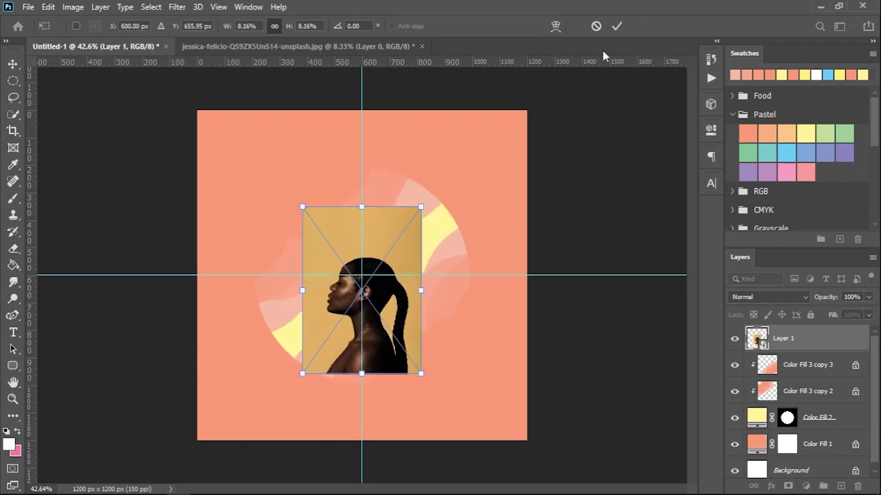
pyautogui.click(617, 26)
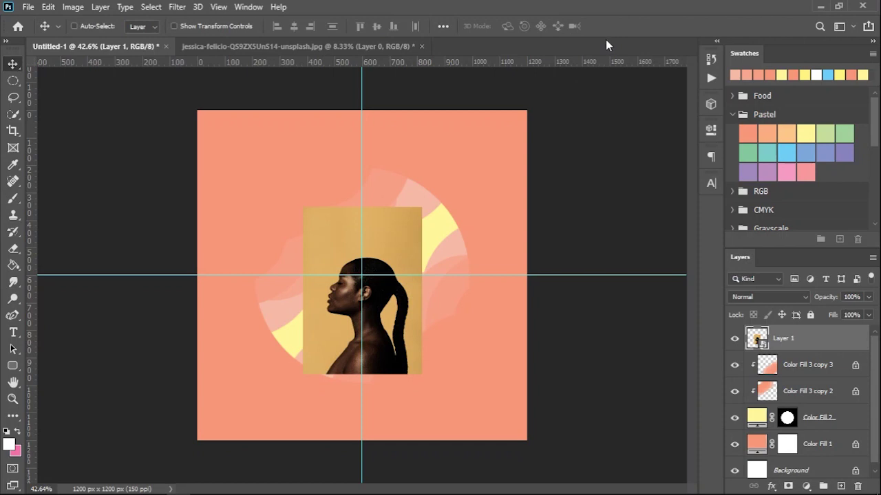
# Step: Select the woman's silhouette with the Quick Selection tool
pyautogui.click(13, 114)
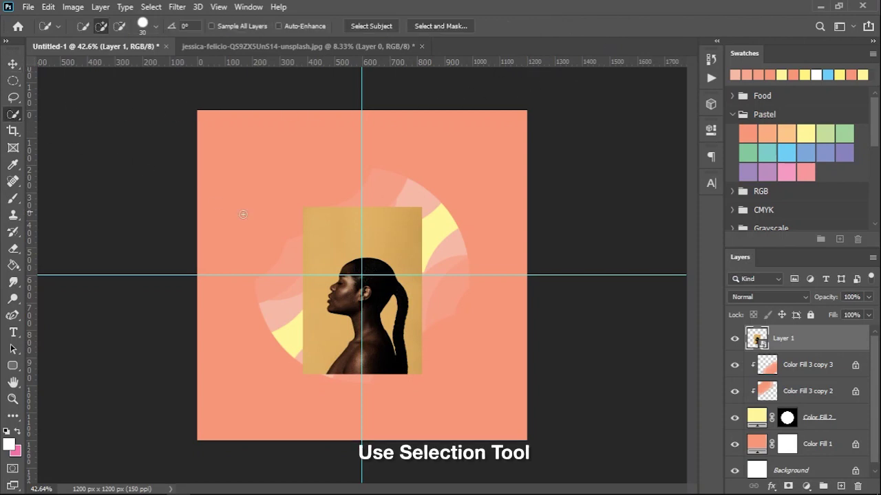
pyautogui.scroll(2, 376, 333)
pyautogui.scroll(2, 365, 319)
pyautogui.moveTo(342, 241); pyautogui.dragTo(362, 350)
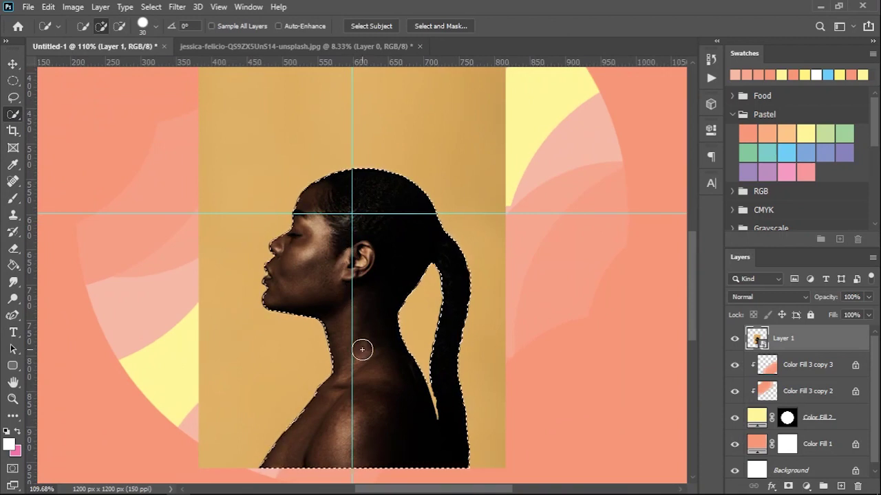
# Step: Refine the selection in Select and Mask, removing the gap between ponytail and back
pyautogui.click(458, 31)
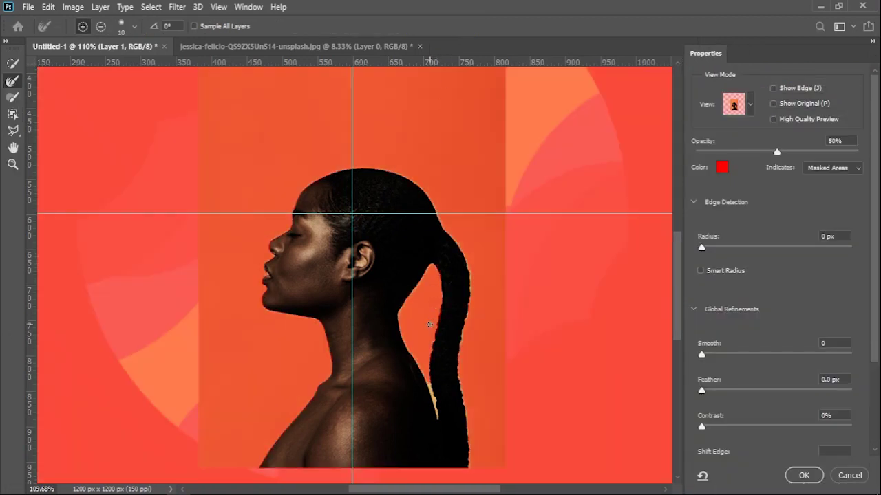
pyautogui.scroll(5, 442, 438)
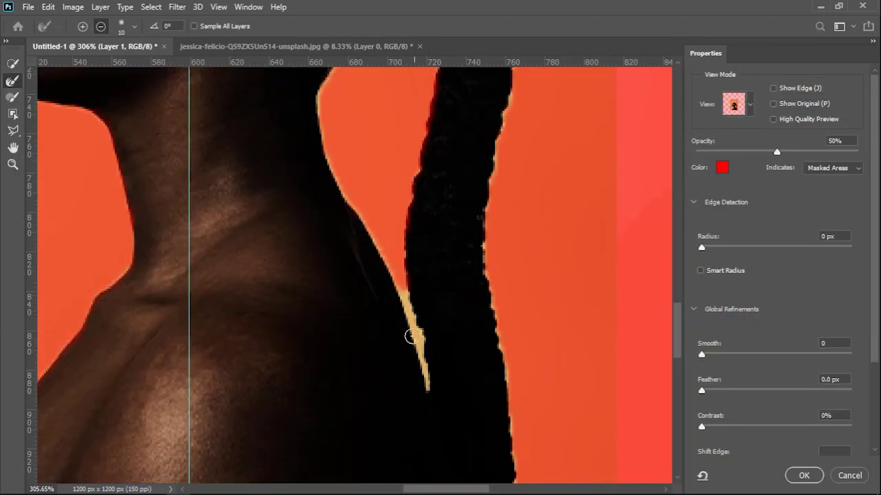
pyautogui.moveTo(401, 294); pyautogui.dragTo(430, 386)
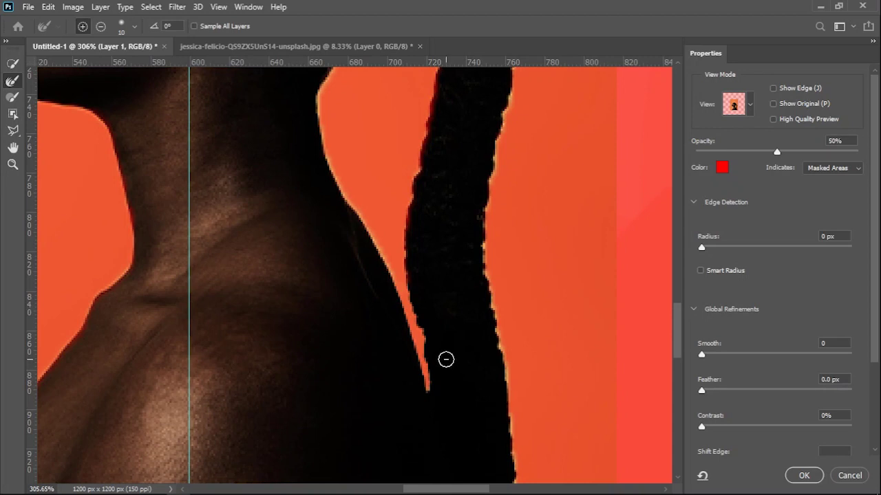
pyautogui.scroll(-5, 446, 360)
pyautogui.scroll(-2, 367, 229)
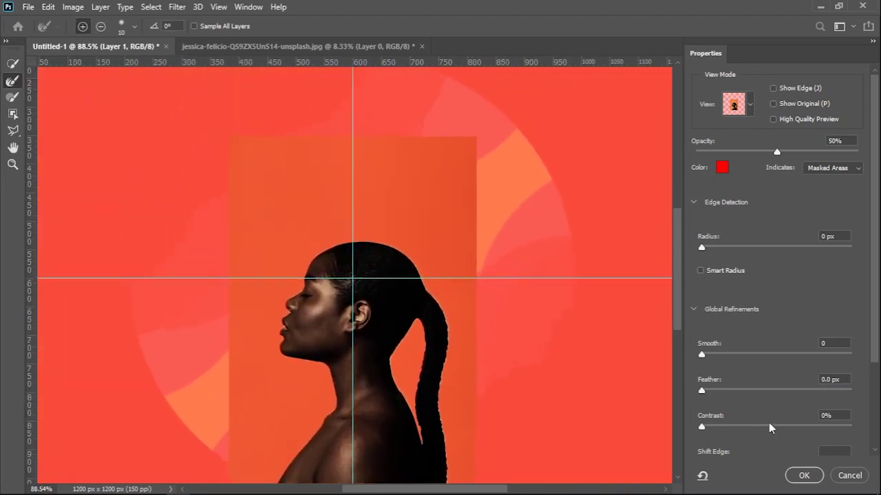
pyautogui.click(802, 475)
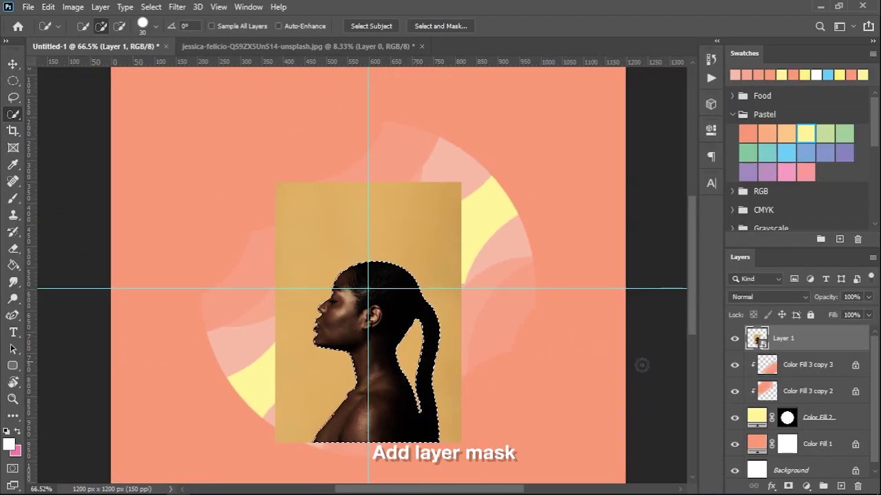
# Step: Add a layer mask hiding the backdrop, leaving the woman's cut-out profile
pyautogui.click(789, 487)
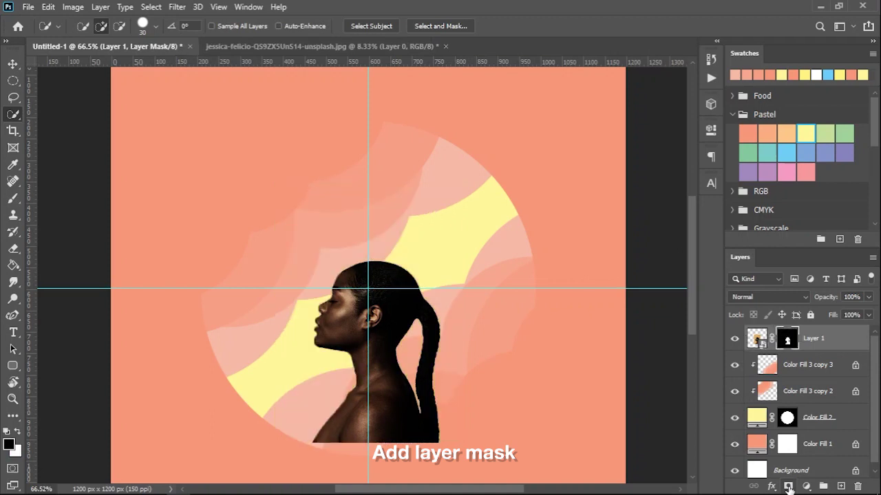
pyautogui.press('v')
pyautogui.moveTo(803, 346); pyautogui.dragTo(833, 348)
pyautogui.rightClick(832, 347)
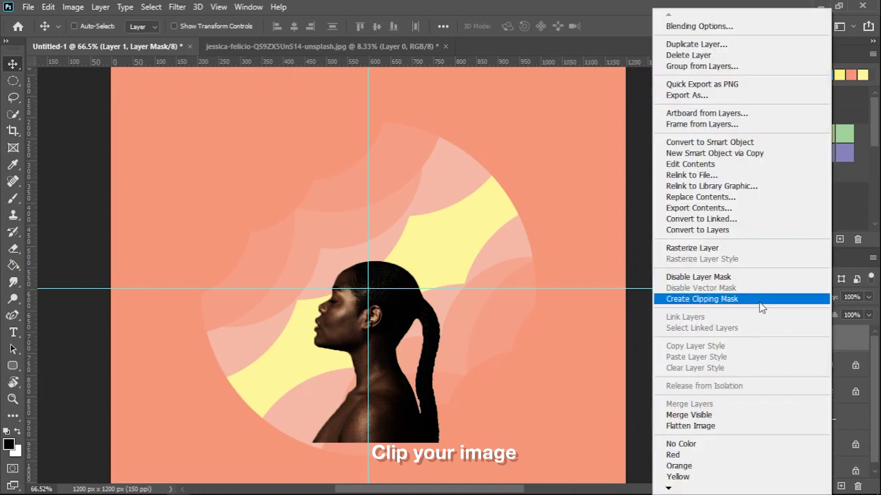
# Step: Clip the portrait to the circle, lower it about 48 px, and convert it to black and white
pyautogui.click(753, 300)
pyautogui.moveTo(390, 333); pyautogui.dragTo(383, 350)
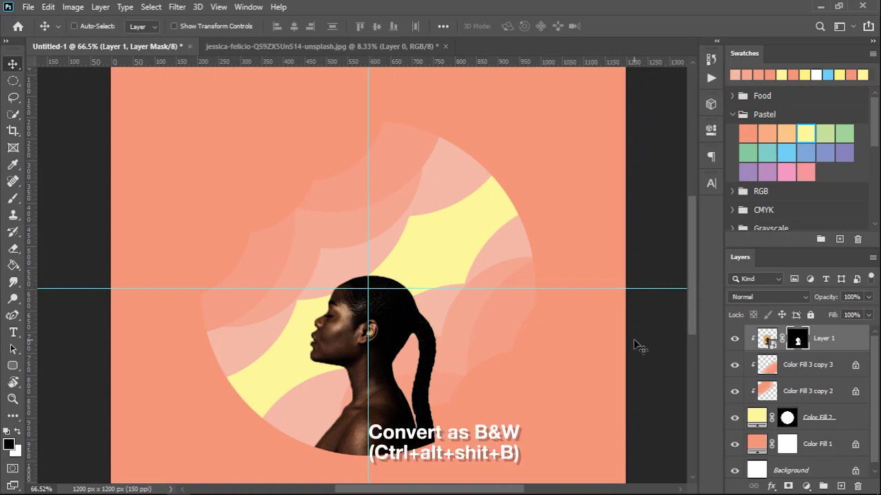
pyautogui.click(767, 337)
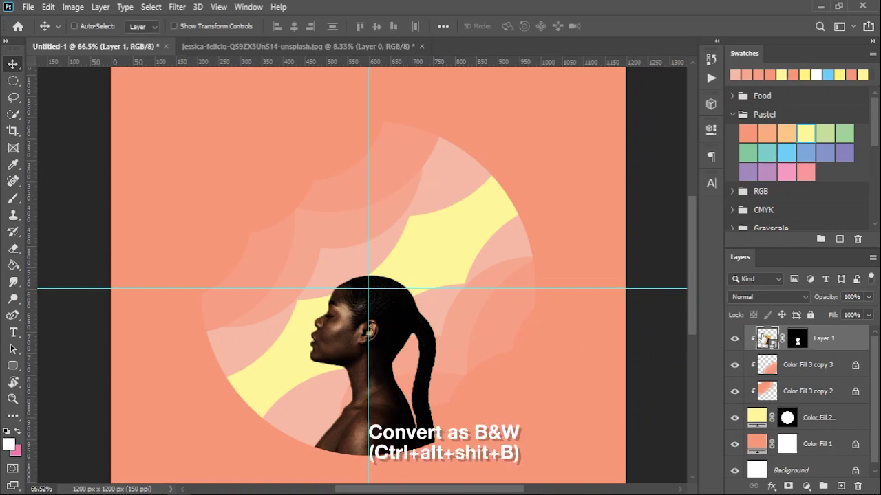
pyautogui.hotkey('ctrl', 'alt', 'shift', 'b')
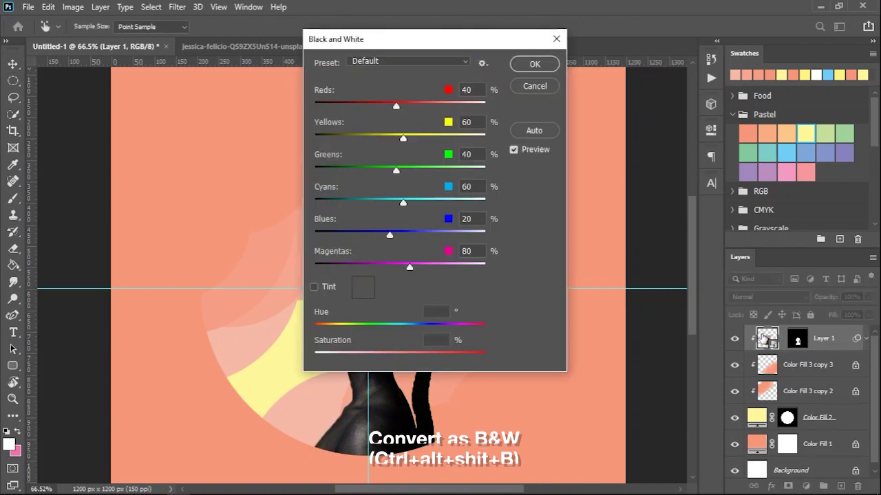
pyautogui.click(534, 64)
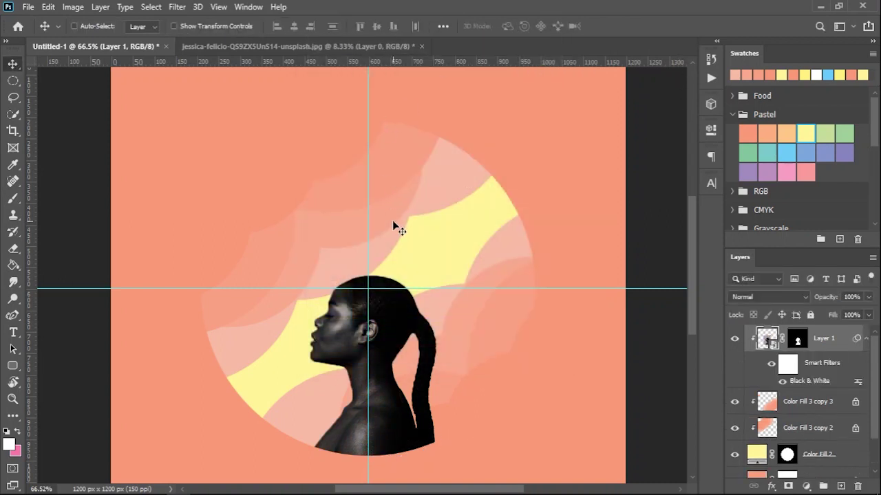
pyautogui.hotkey('ctrl', '0')
pyautogui.scroll(-1, 370, 207)
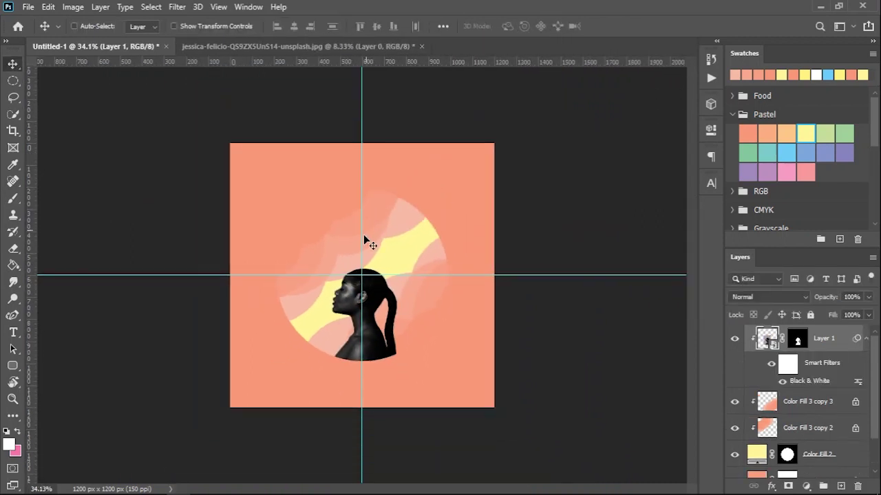
# Step: Type 'MAKE IT' / 'SIMPLE' on two lines above the profile, coloured pastel yellow
pyautogui.press('t')
pyautogui.moveTo(305, 229); pyautogui.dragTo(427, 294)
pyautogui.write('MAKE TI')
pyautogui.press('BackSpace')
pyautogui.press('BackSpace')
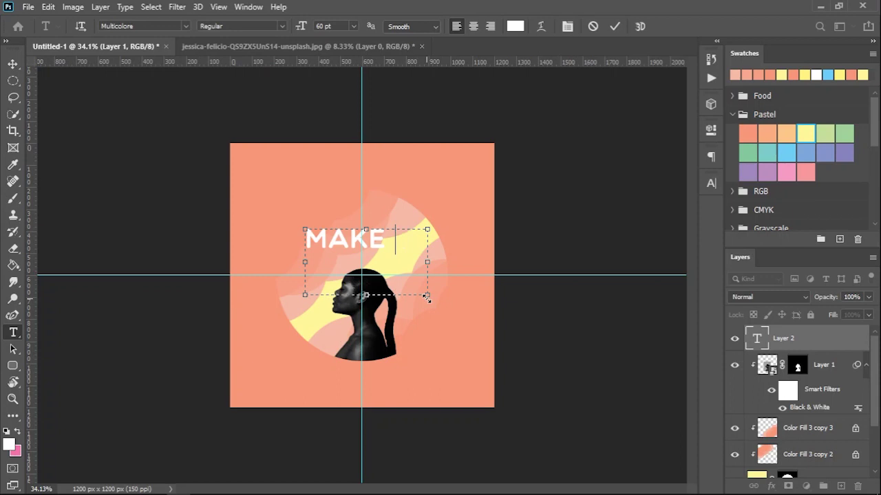
pyautogui.write('IT')
pyautogui.press('Return')
pyautogui.write('SIMPLE')
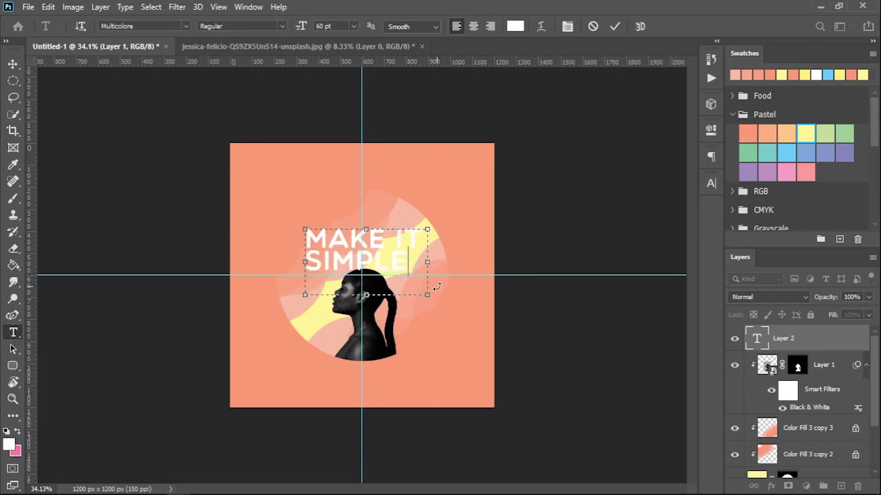
pyautogui.click(615, 26)
pyautogui.click(805, 131)
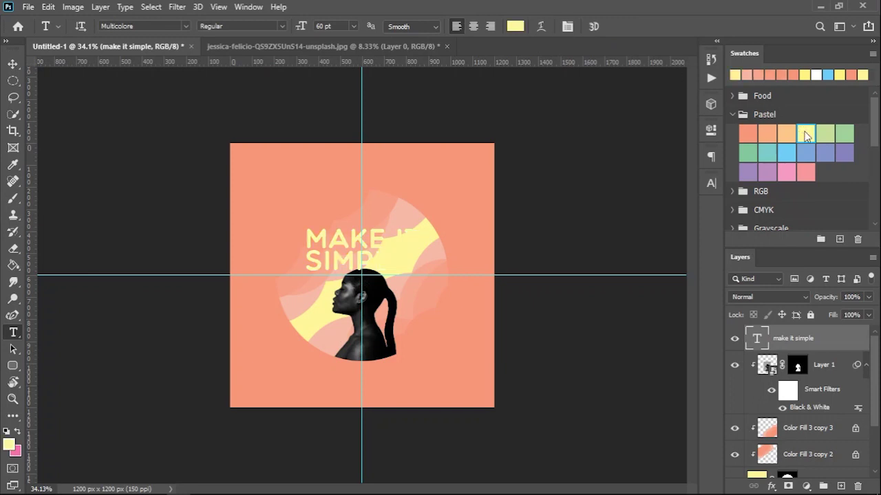
# Step: Add a 5 px outside stroke to the heading in its own sampled pale yellow
pyautogui.doubleClick(845, 349)
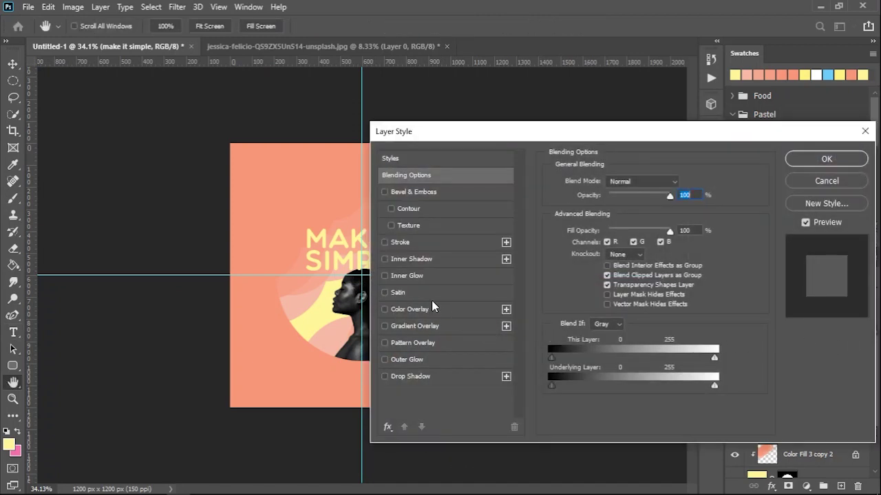
pyautogui.click(382, 242)
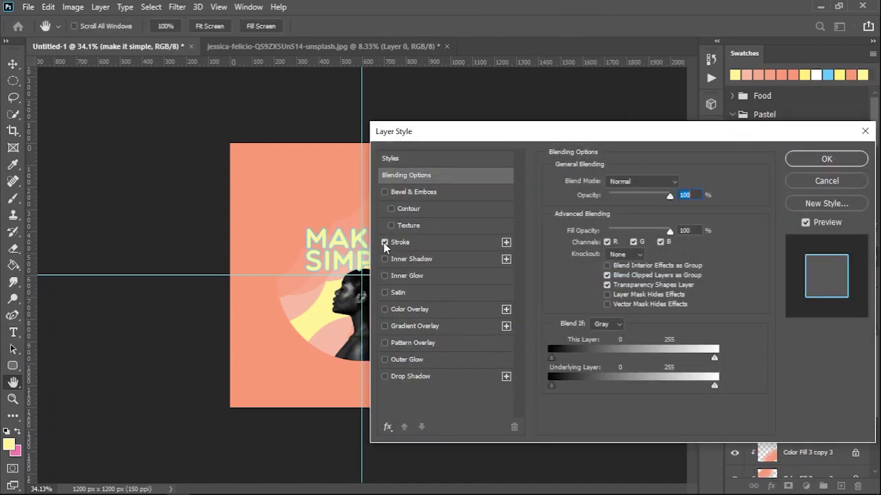
pyautogui.click(443, 244)
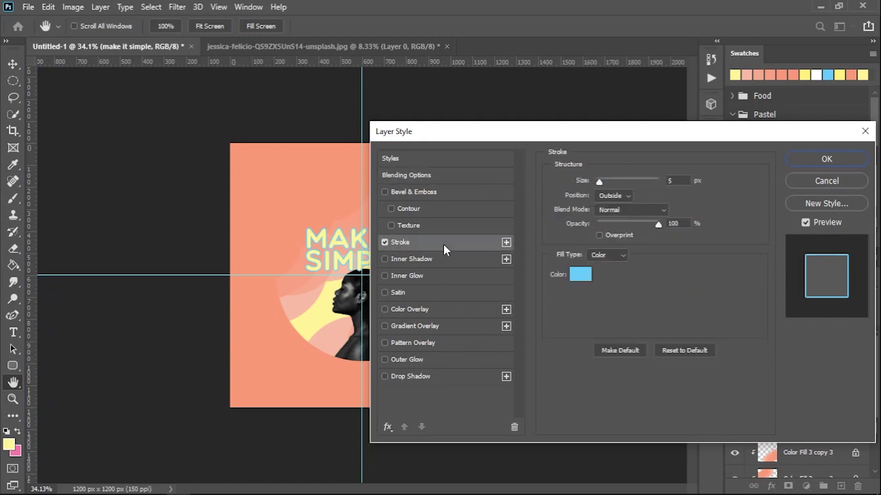
pyautogui.click(583, 276)
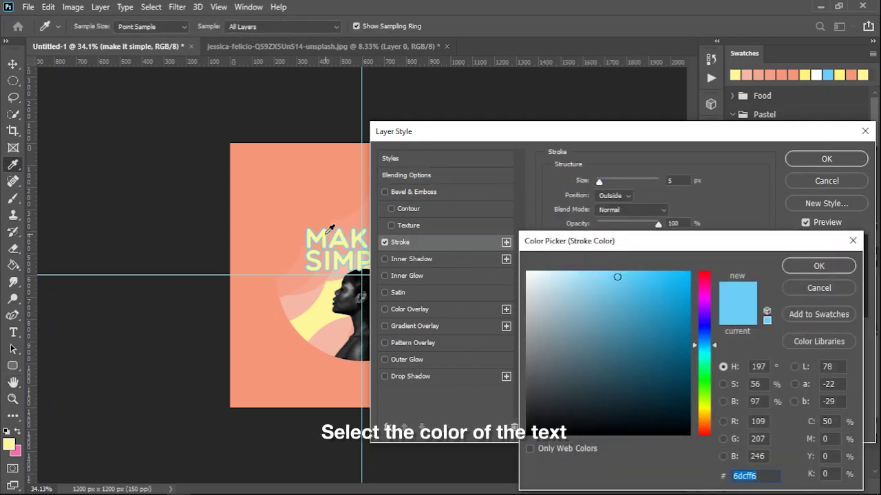
pyautogui.click(325, 231)
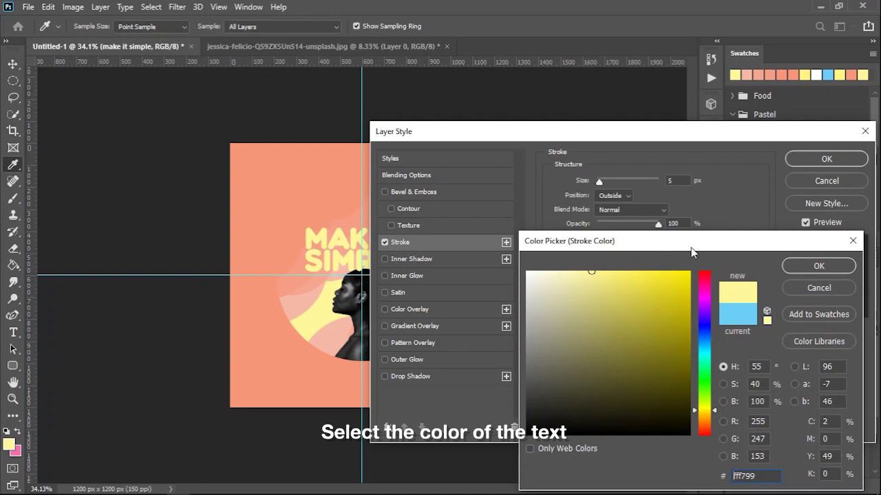
pyautogui.click(808, 266)
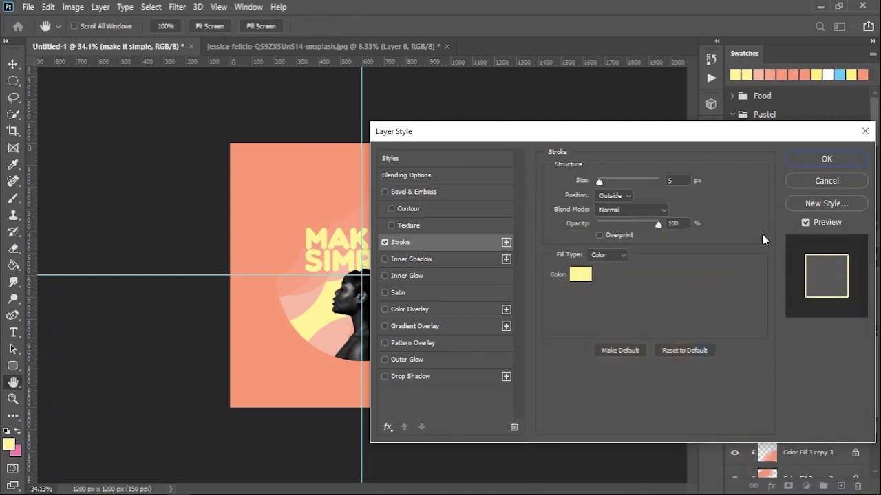
pyautogui.click(817, 161)
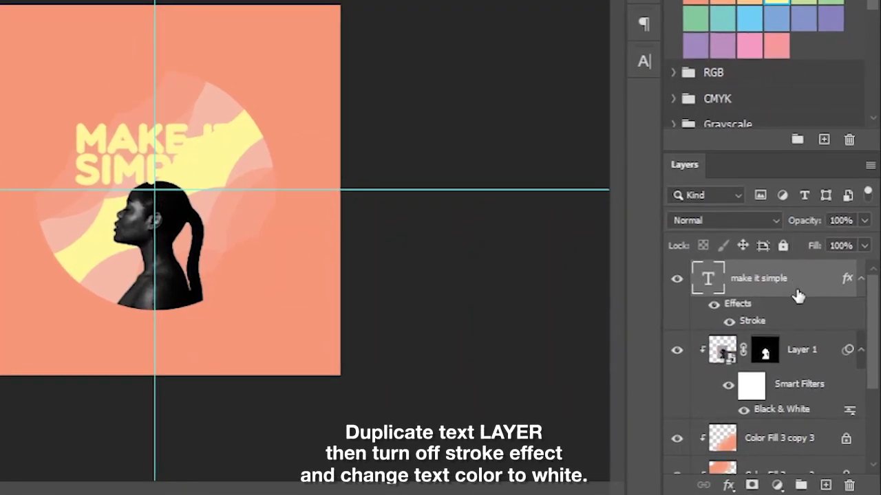
# Step: Duplicate the MAKE IT SIMPLE layer and hide the stroke on the original
pyautogui.hotkey('ctrl', 'j')
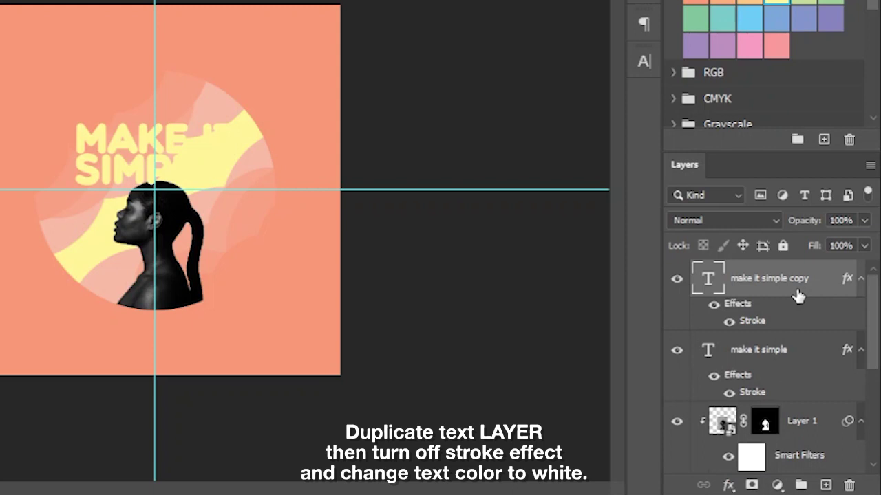
pyautogui.click(807, 358)
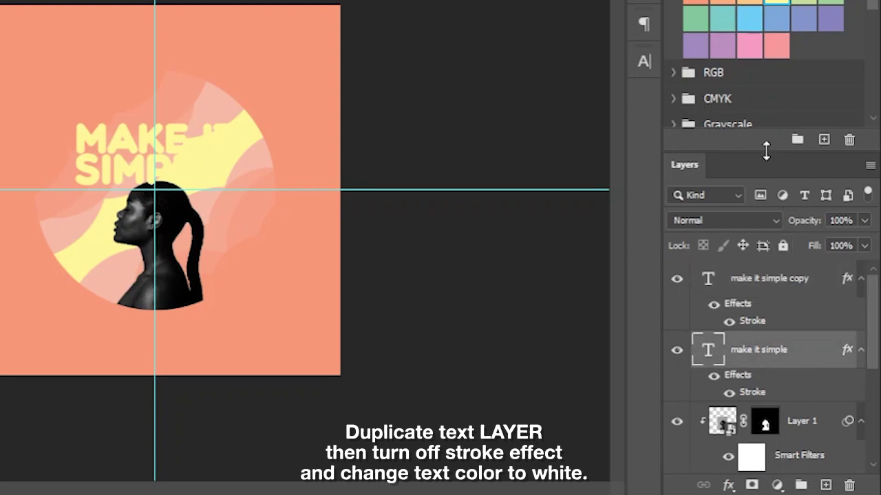
pyautogui.moveTo(766, 150); pyautogui.dragTo(766, 110)
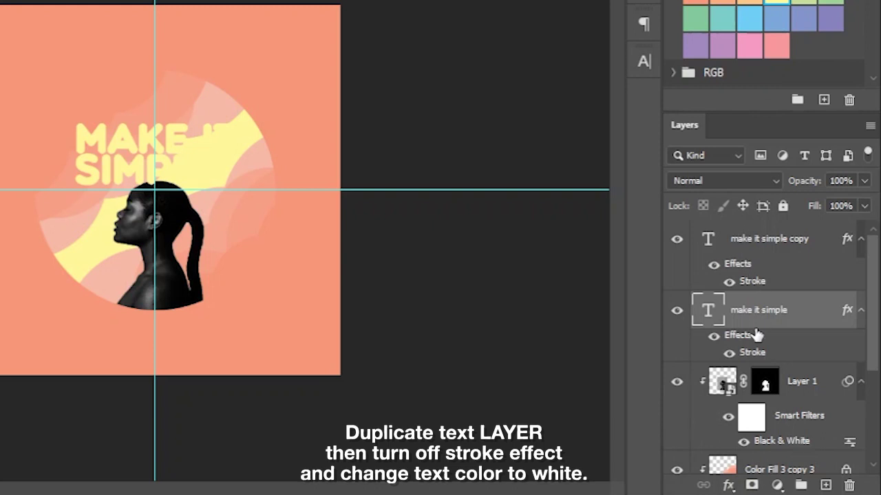
pyautogui.click(730, 353)
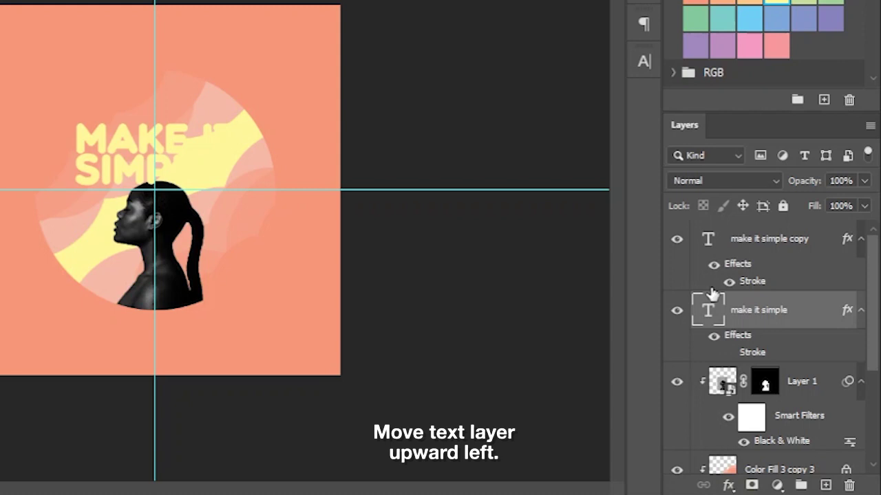
# Step: Shift the original text slightly up and to the left
pyautogui.hotkey('ctrl', 't')
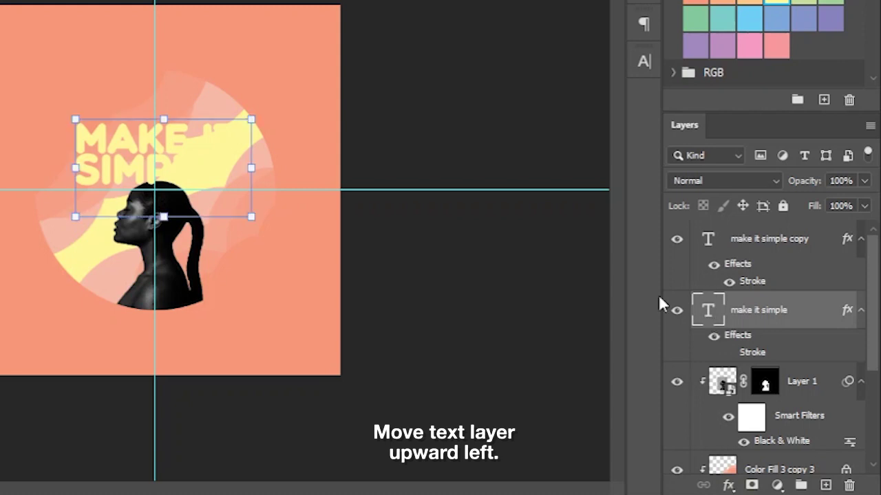
pyautogui.hotkey('ctrl', '+')
pyautogui.hotkey('ctrl', '+')
pyautogui.hotkey('ctrl', '+')
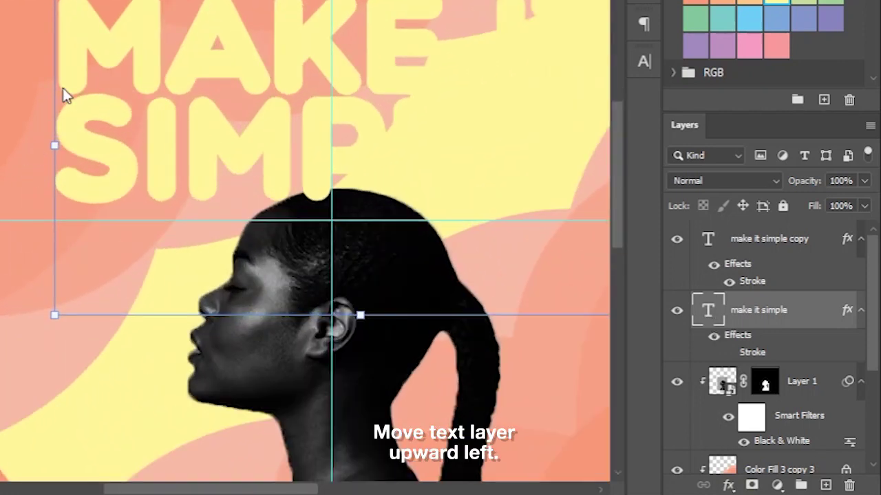
pyautogui.moveTo(6, 70); pyautogui.dragTo(82, 185)
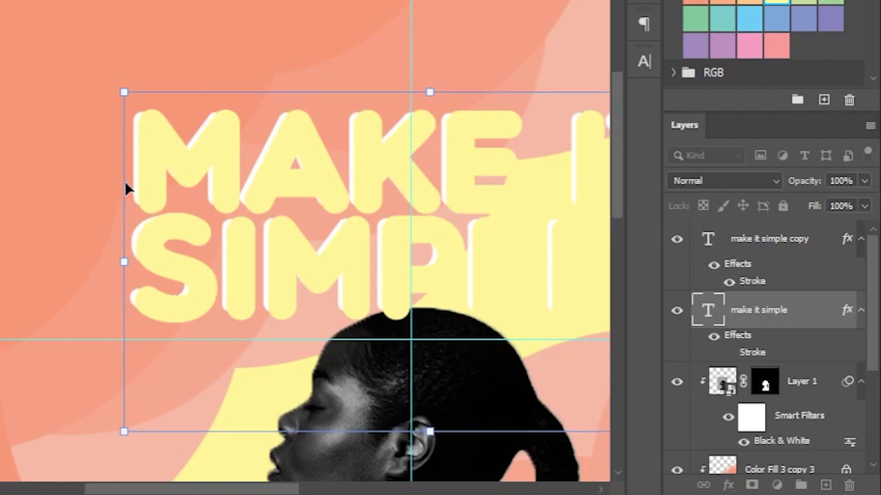
pyautogui.press('Return')
pyautogui.moveTo(477, 20); pyautogui.dragTo(236, 59)
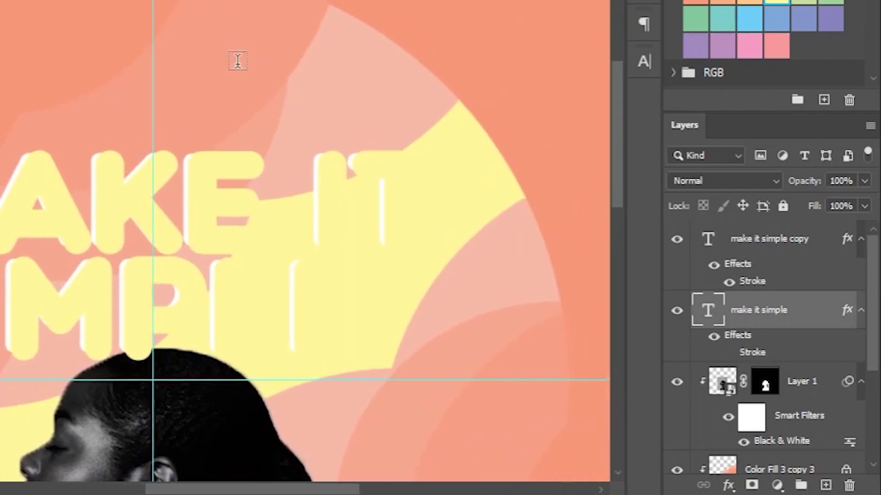
pyautogui.hotkey('ctrl', '-')
pyautogui.hotkey('ctrl', '-')
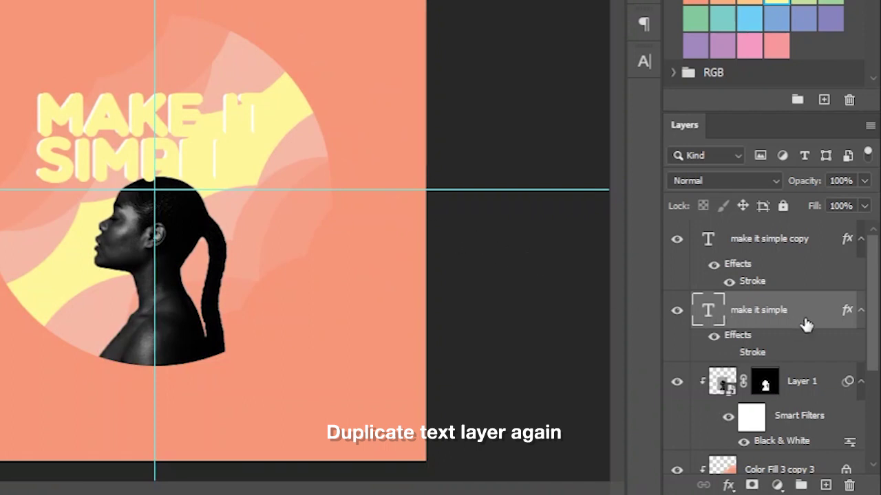
# Step: Duplicate the text again and recolour the original's stroke to light blue 6dcff6
pyautogui.hotkey('ctrl', 'j')
pyautogui.click(776, 387)
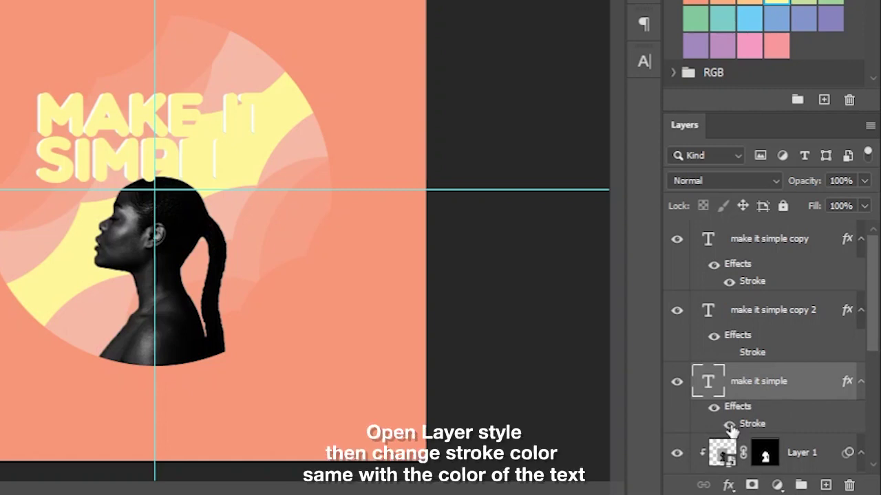
pyautogui.doubleClick(787, 428)
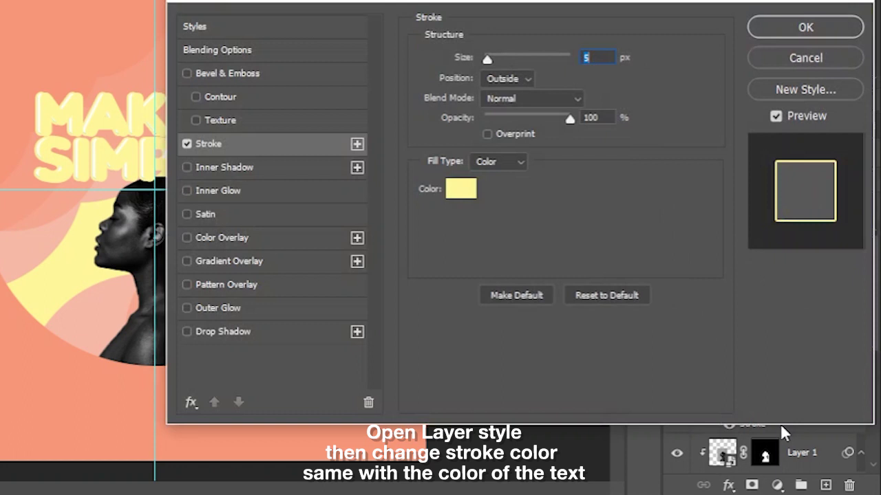
pyautogui.click(466, 193)
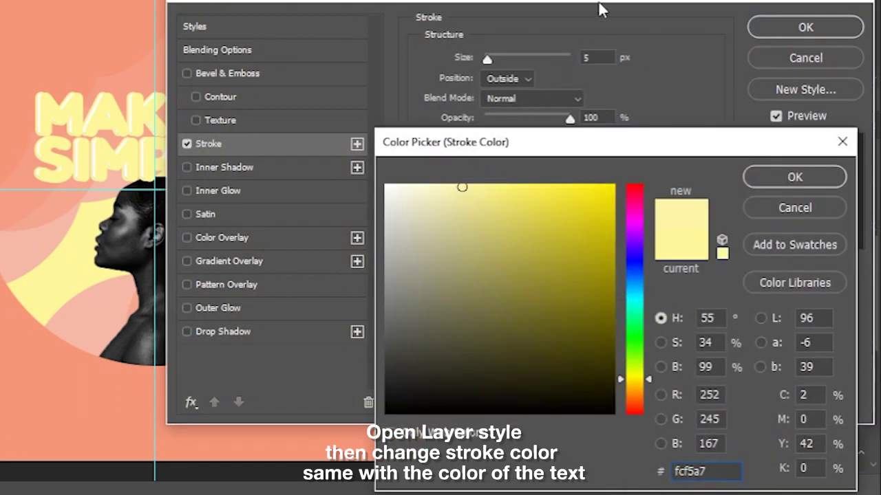
pyautogui.write('6dcff6')
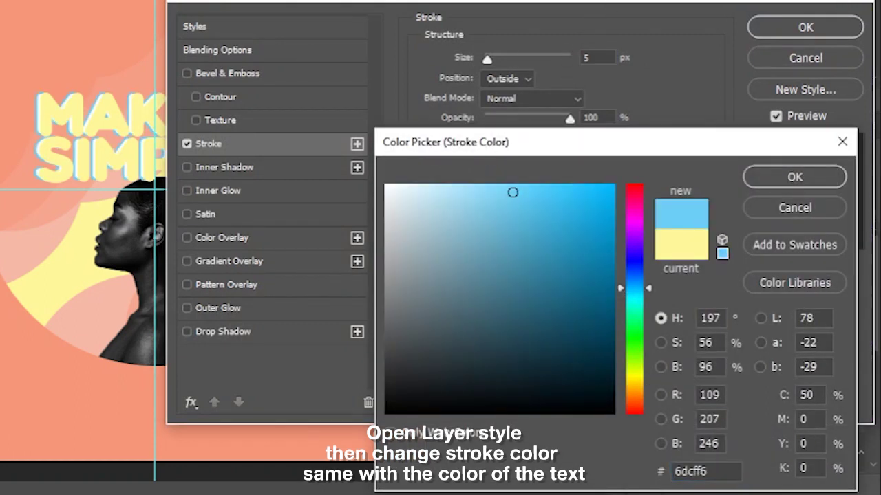
pyautogui.click(762, 179)
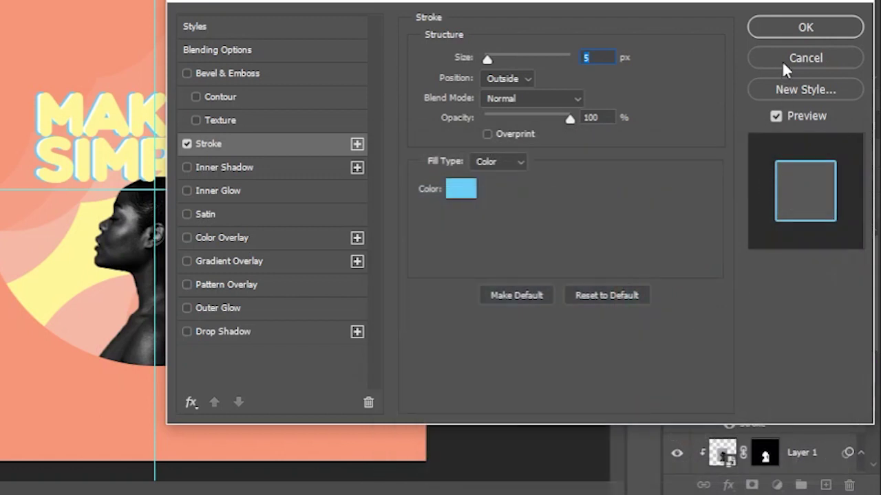
pyautogui.click(787, 29)
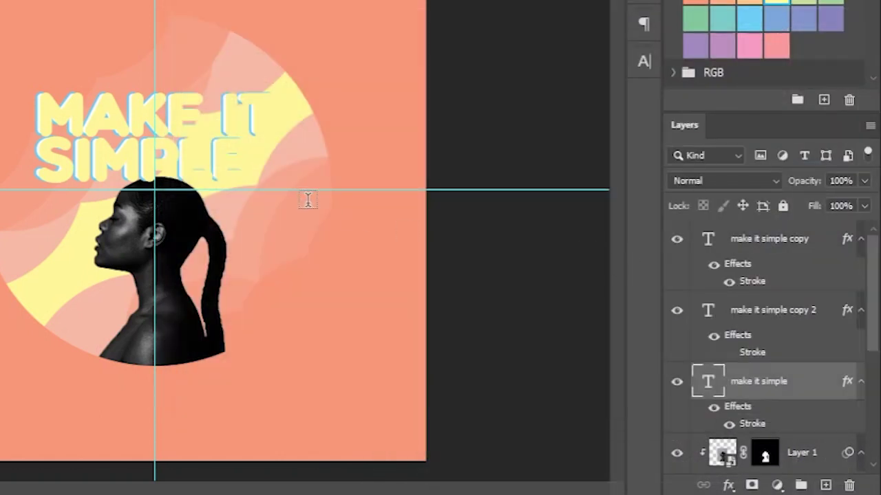
# Step: Nudge the blue-outlined original text down and to the right
pyautogui.hotkey('shift', 'Down')
pyautogui.hotkey('shift', 'Right')
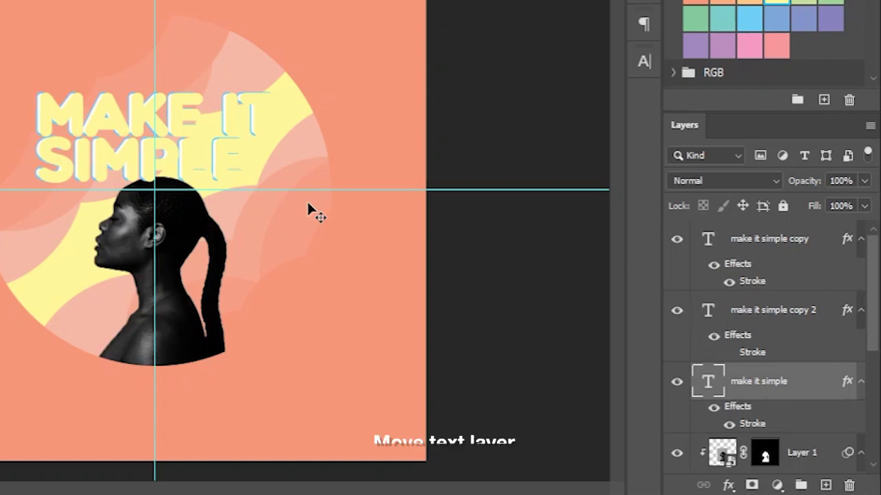
pyautogui.press('Right')
pyautogui.press('Right')
pyautogui.press('Right')
pyautogui.press('Down')
pyautogui.press('Down')
pyautogui.press('Down')
pyautogui.press('Down')
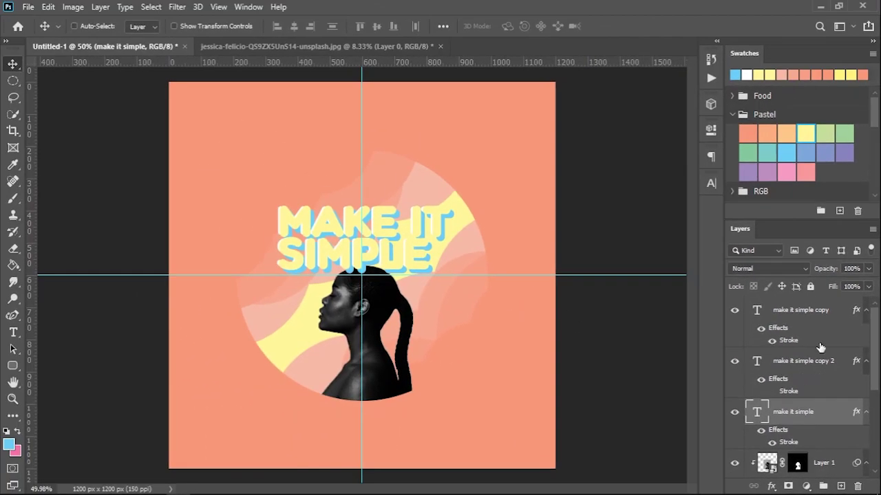
# Step: Combine the three MAKE IT SIMPLE layers into one smart object beneath Layer 1
pyautogui.keyDown('shift'); pyautogui.click(824, 317); pyautogui.keyUp('shift')
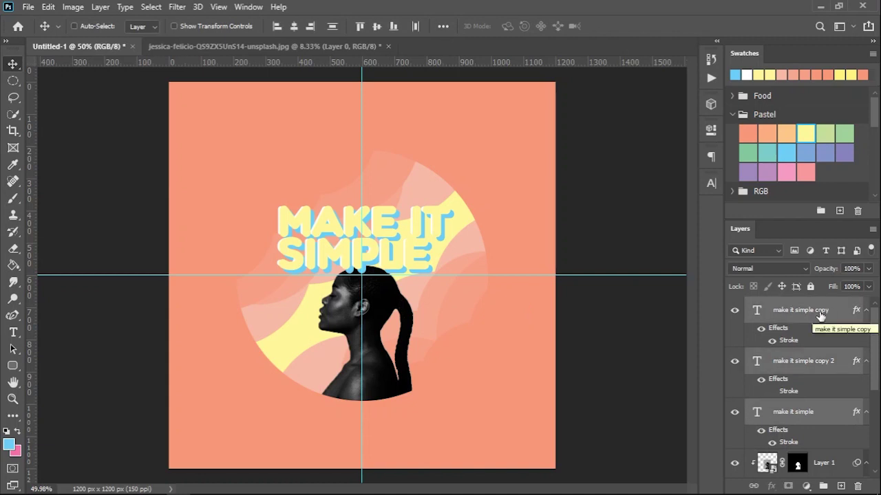
pyautogui.rightClick(821, 317)
pyautogui.click(750, 165)
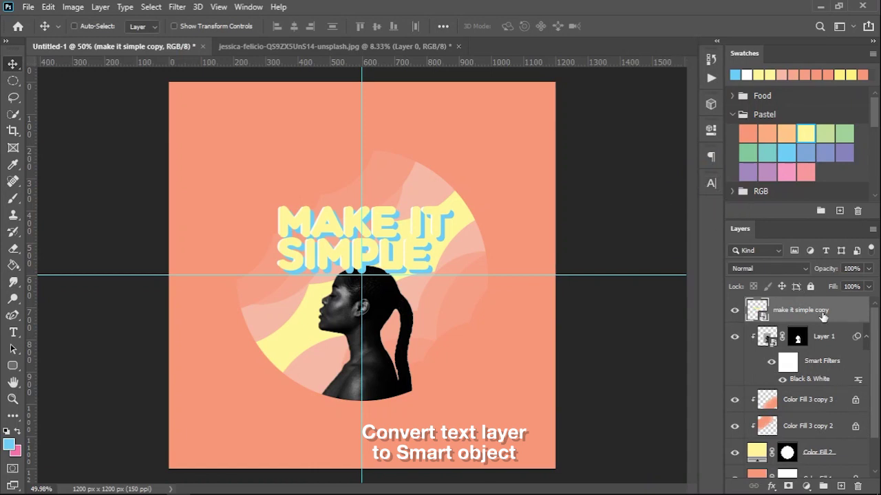
pyautogui.moveTo(823, 316); pyautogui.dragTo(814, 382)
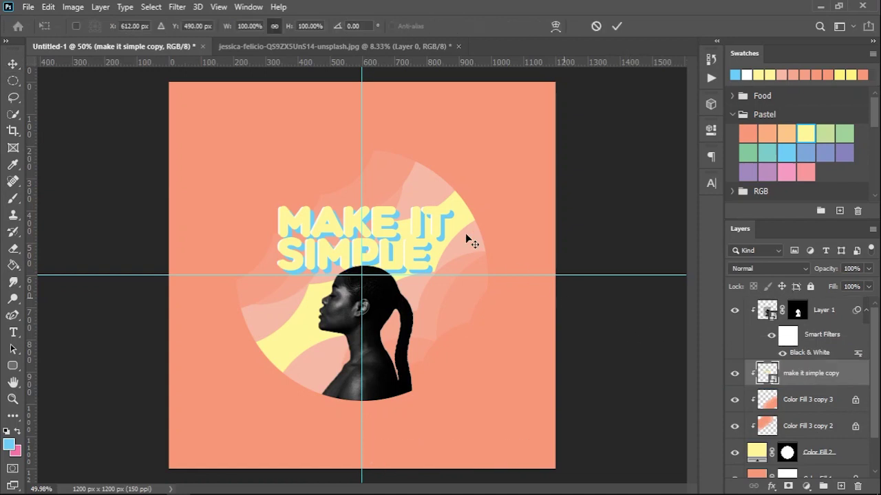
# Step: Lower and skew the text smart object so it slants upward, slightly flattened
pyautogui.hotkey('ctrl', 't')
pyautogui.moveTo(405, 229); pyautogui.dragTo(407, 238)
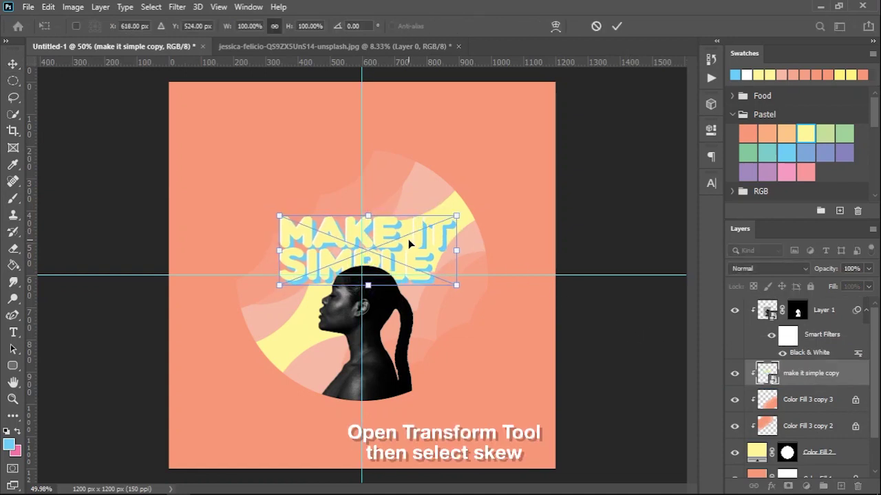
pyautogui.rightClick(408, 239)
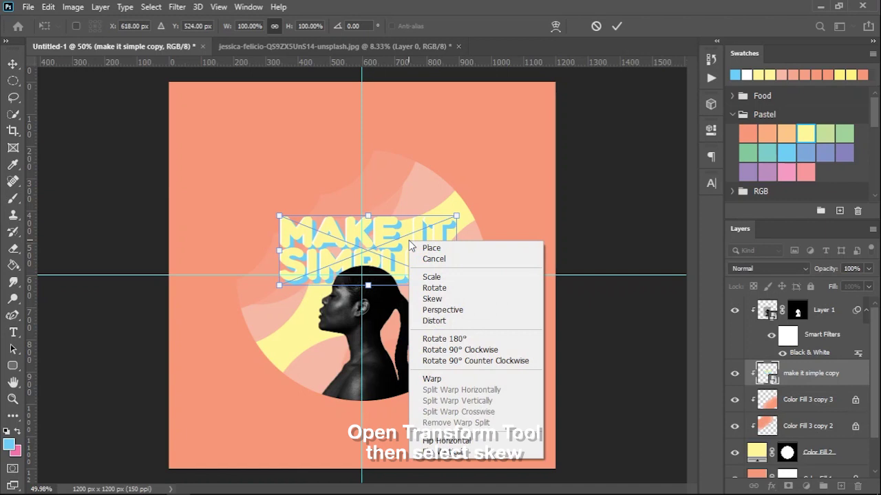
pyautogui.click(437, 299)
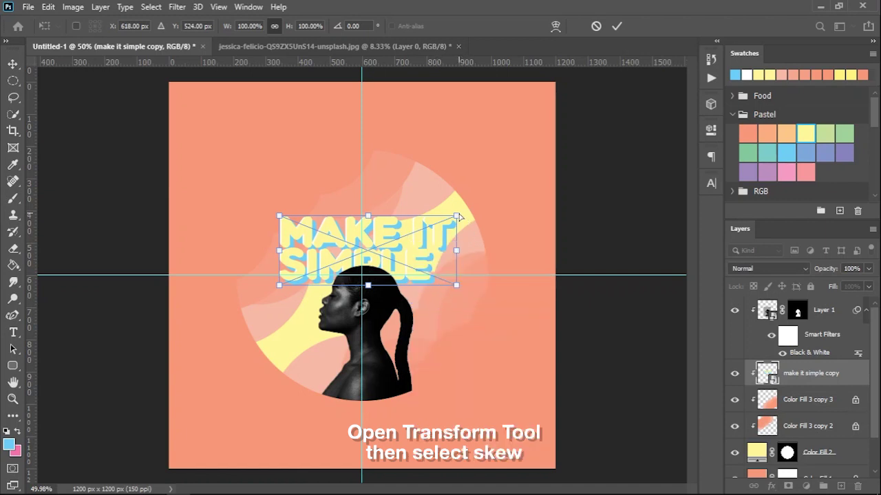
pyautogui.moveTo(456, 216); pyautogui.dragTo(457, 204)
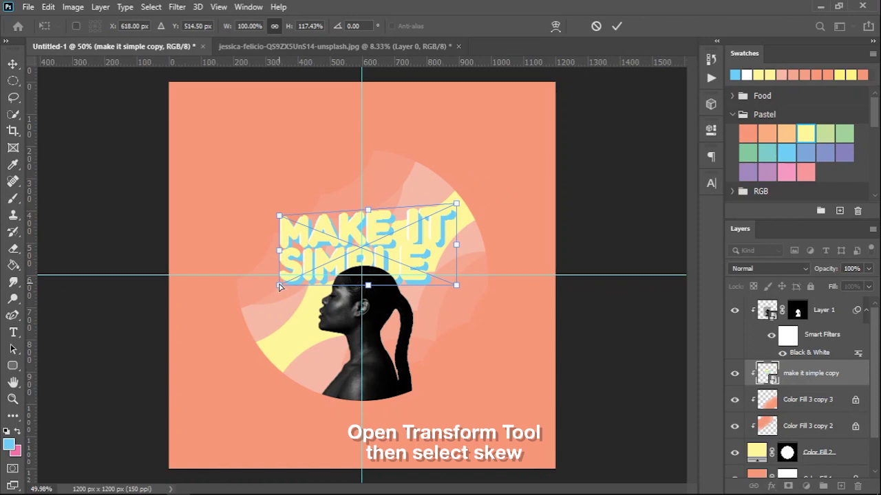
pyautogui.moveTo(280, 285); pyautogui.dragTo(279, 299)
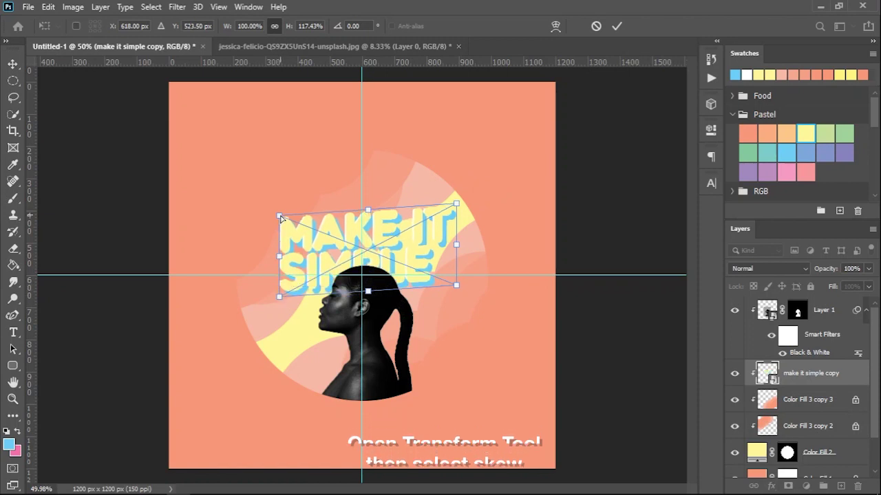
pyautogui.moveTo(280, 216); pyautogui.dragTo(280, 227)
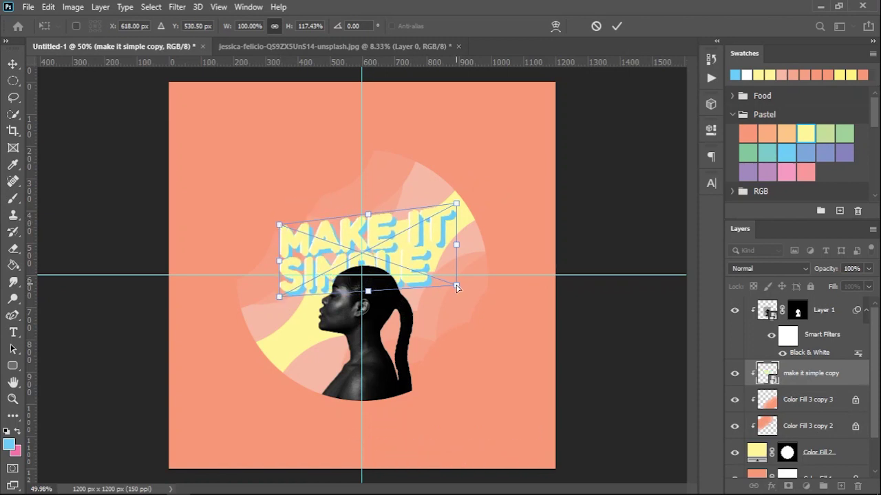
pyautogui.moveTo(456, 285); pyautogui.dragTo(457, 277)
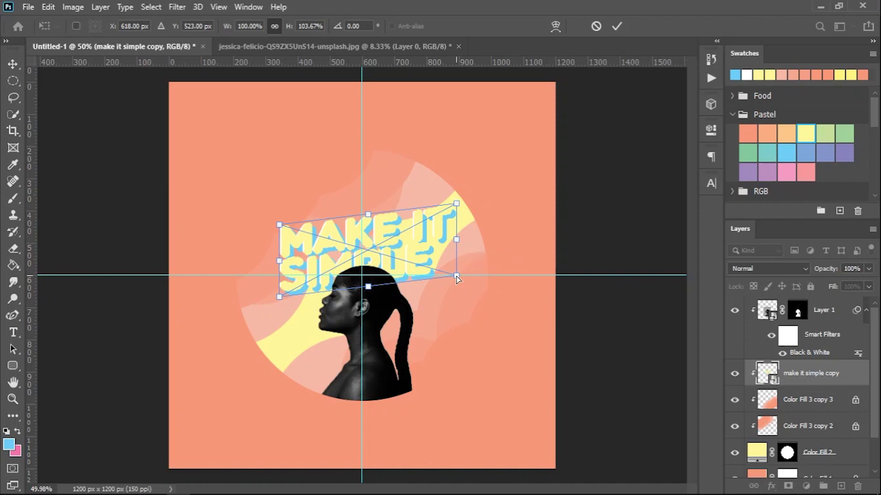
pyautogui.click(616, 26)
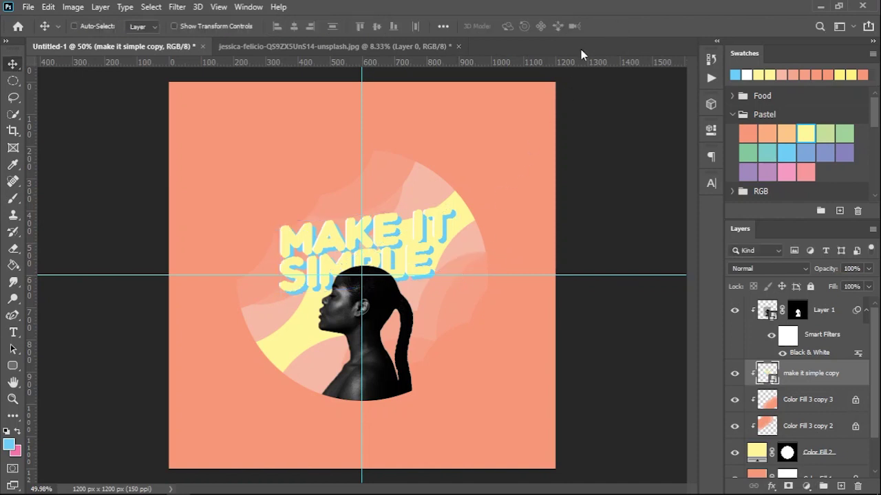
pyautogui.press('t')
pyautogui.moveTo(316, 183); pyautogui.dragTo(435, 194)
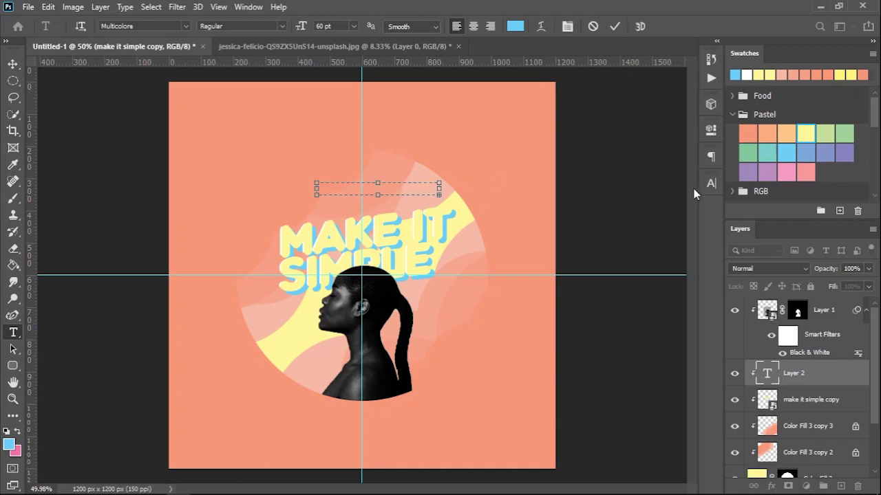
# Step: Make the SUBSCRIBE NOW text white at 10 pt and centre it above the headline
pyautogui.click(710, 183)
pyautogui.click(677, 257)
pyautogui.click(530, 273)
pyautogui.click(845, 263)
pyautogui.moveTo(564, 220); pyautogui.dragTo(534, 223)
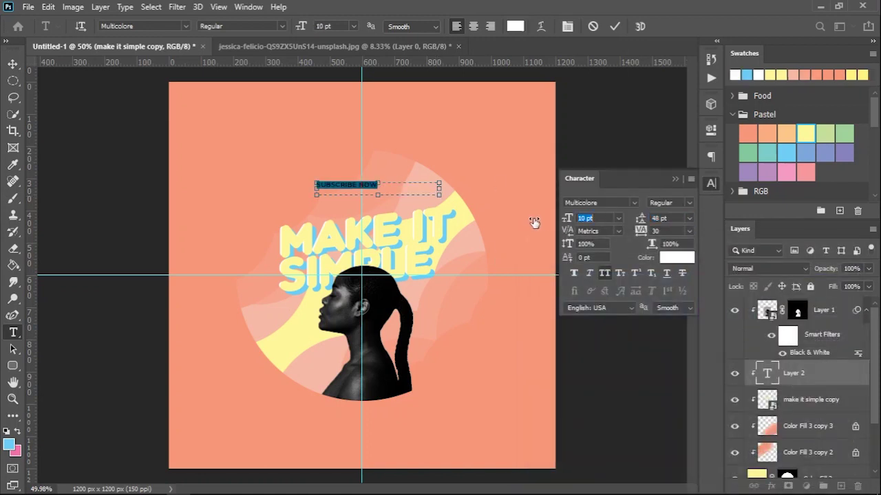
pyautogui.click(616, 25)
pyautogui.press('v')
pyautogui.moveTo(346, 184); pyautogui.dragTo(357, 194)
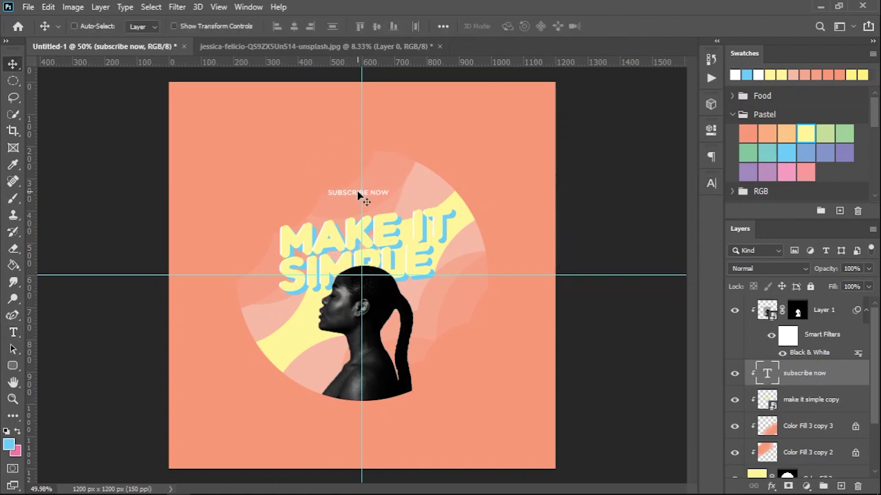
pyautogui.click(15, 82)
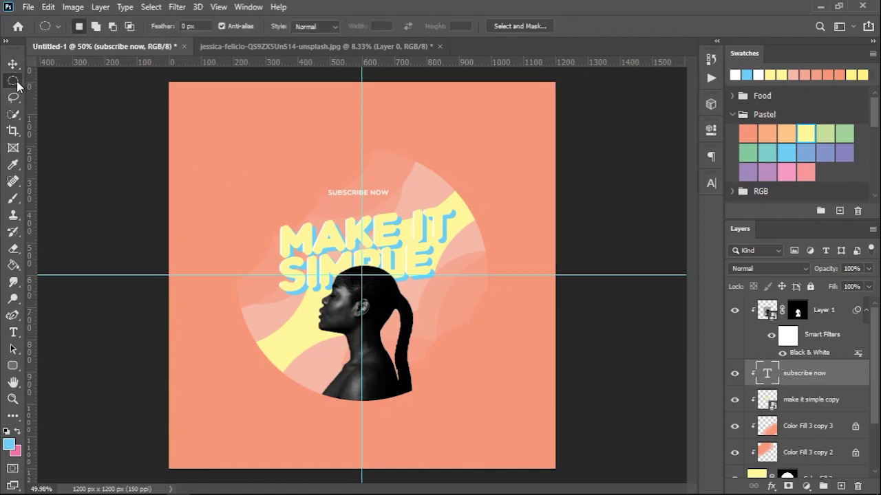
# Step: Add a white solid-colour circle as a highlight dot near the top of the M
pyautogui.scroll(3, 284, 246)
pyautogui.scroll(2, 289, 244)
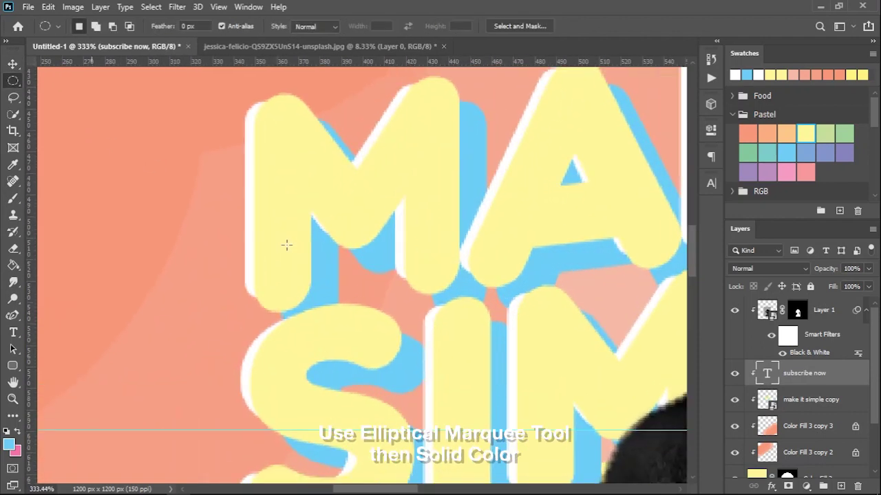
pyautogui.scroll(1, 293, 242)
pyautogui.scroll(1, 290, 249)
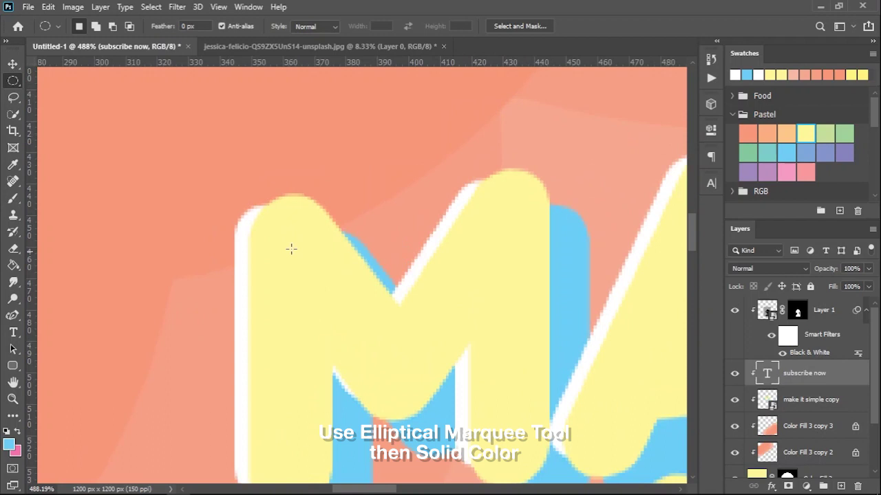
pyautogui.moveTo(287, 248); pyautogui.dragTo(305, 284)
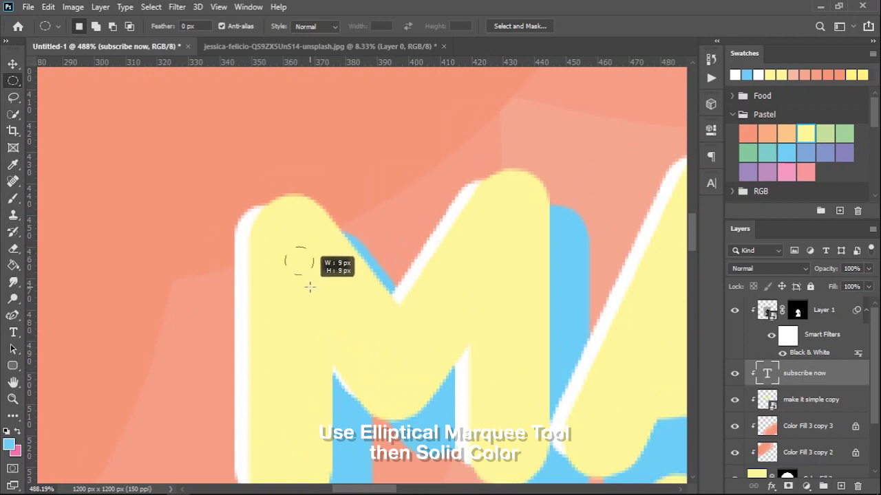
pyautogui.moveTo(304, 284); pyautogui.dragTo(307, 287)
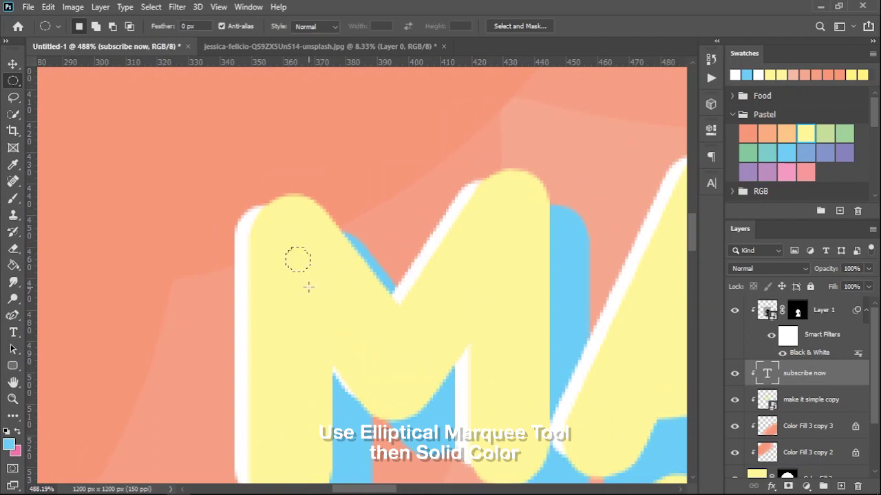
pyautogui.click(805, 485)
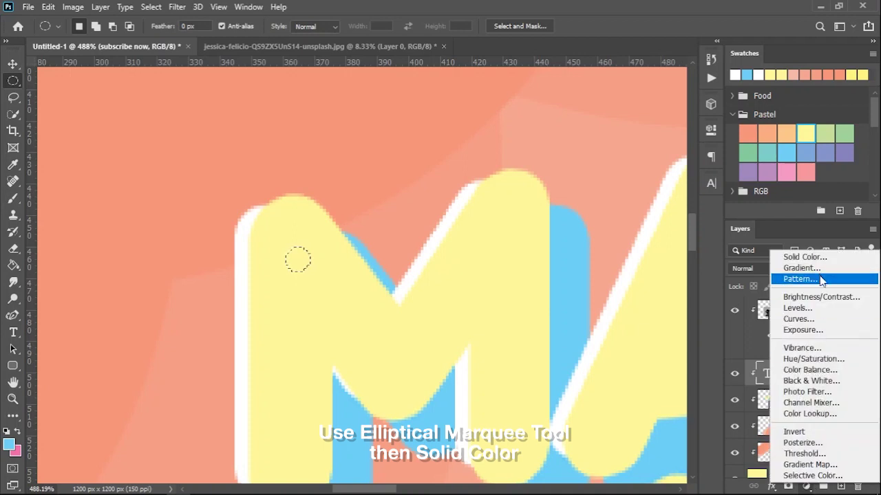
pyautogui.click(788, 256)
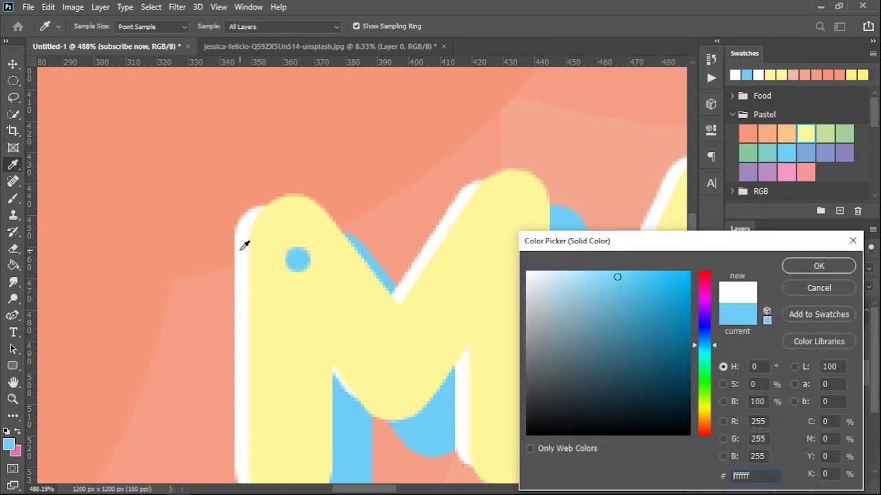
pyautogui.click(242, 247)
pyautogui.click(808, 273)
pyautogui.press('v')
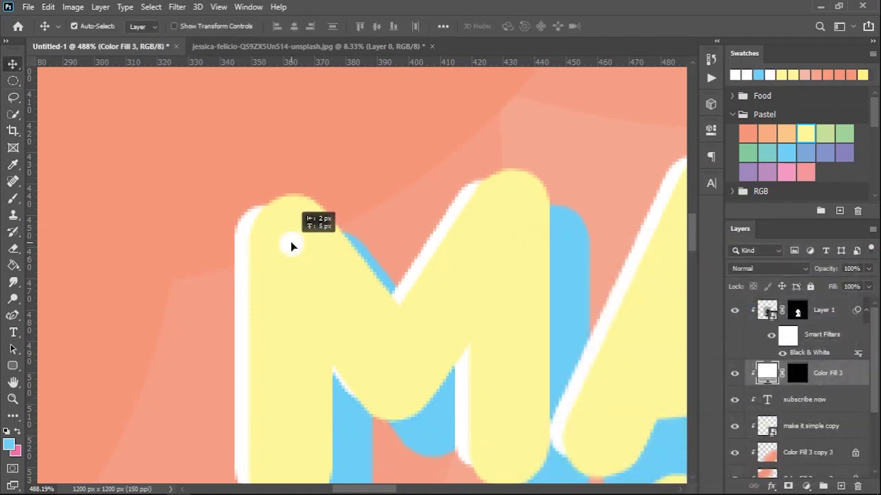
pyautogui.moveTo(293, 256); pyautogui.dragTo(289, 240)
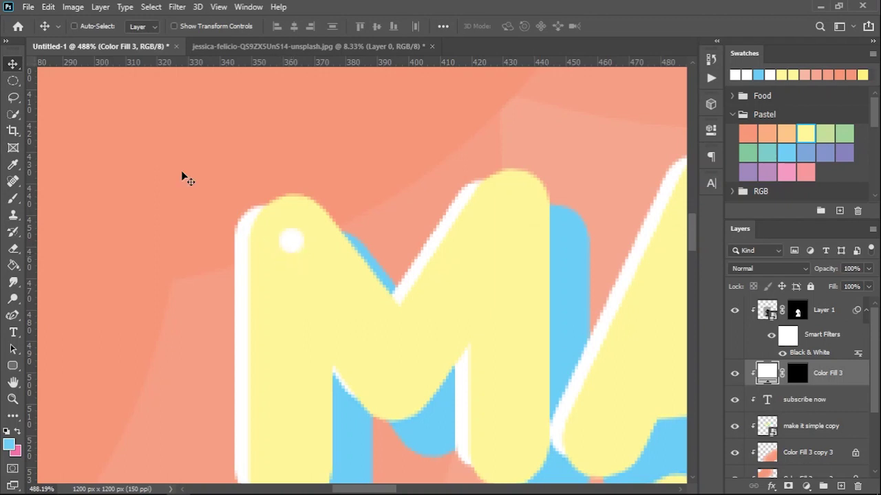
# Step: Add a tinier white circle fill just below the first dot
pyautogui.click(13, 81)
pyautogui.scroll(3, 193, 231)
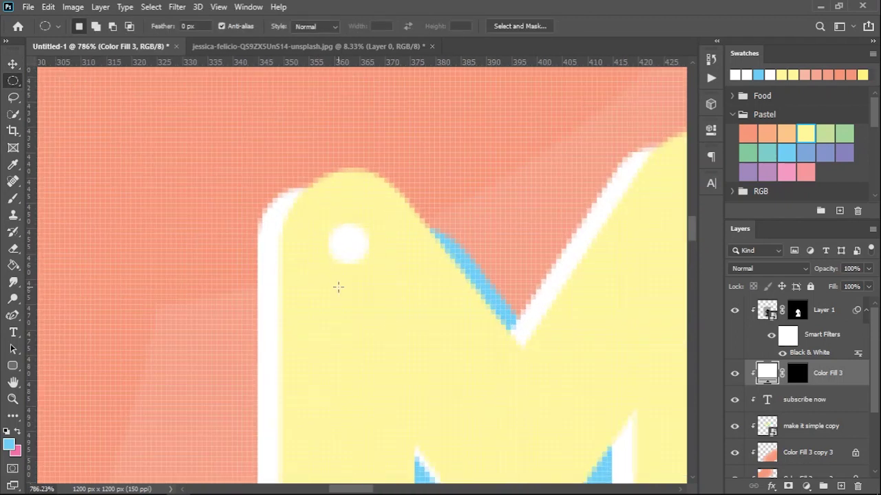
pyautogui.moveTo(319, 279); pyautogui.dragTo(338, 299)
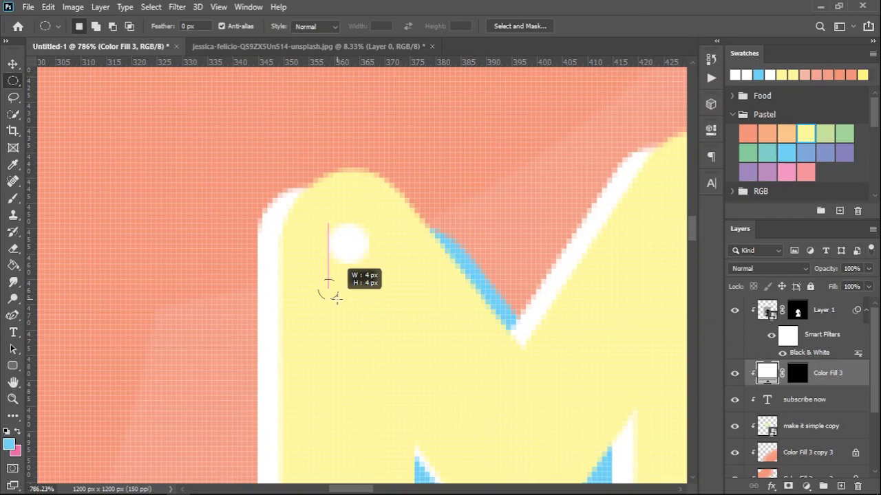
pyautogui.click(807, 486)
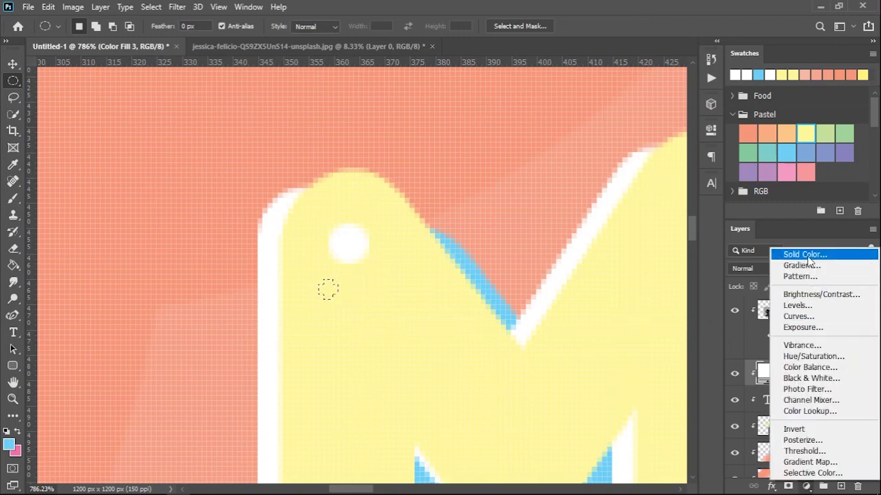
pyautogui.click(805, 253)
pyautogui.click(807, 271)
# Step: Copy the pair of highlight dots onto the A and K of MAKE
pyautogui.press('v')
pyautogui.moveTo(340, 298); pyautogui.dragTo(336, 281)
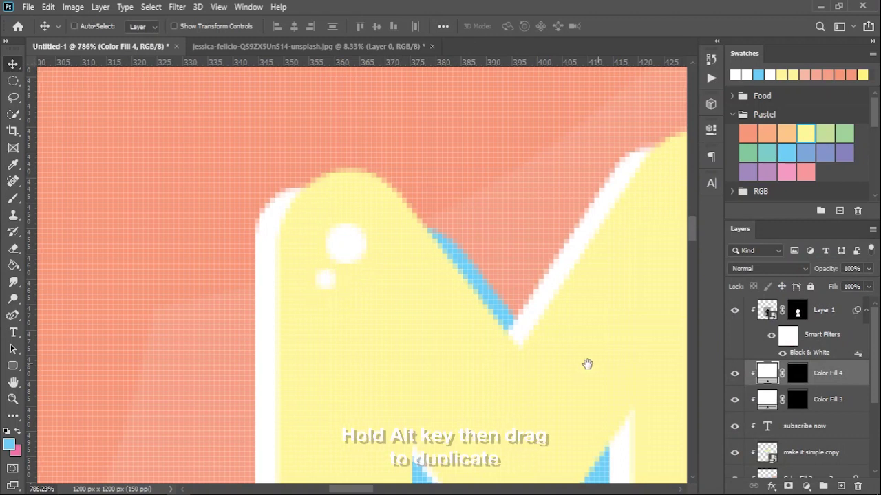
pyautogui.scroll(-5, 407, 348)
pyautogui.moveTo(334, 342); pyautogui.dragTo(308, 289)
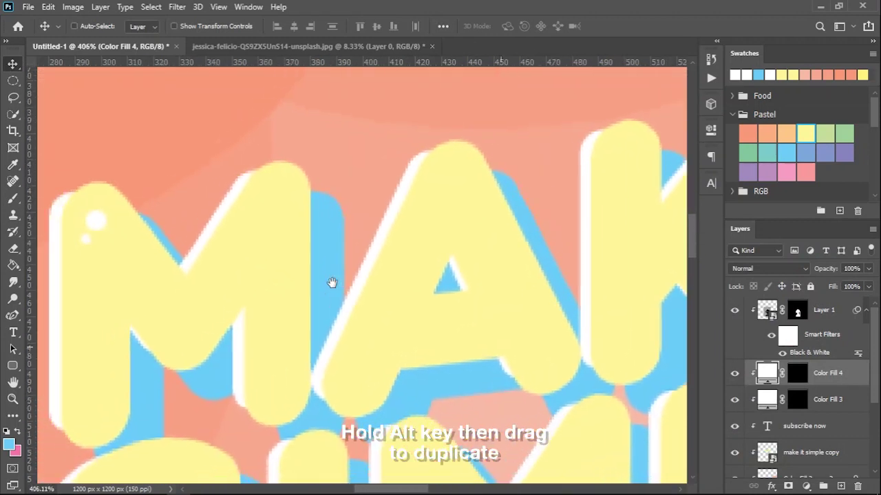
pyautogui.moveTo(101, 224); pyautogui.dragTo(369, 372)
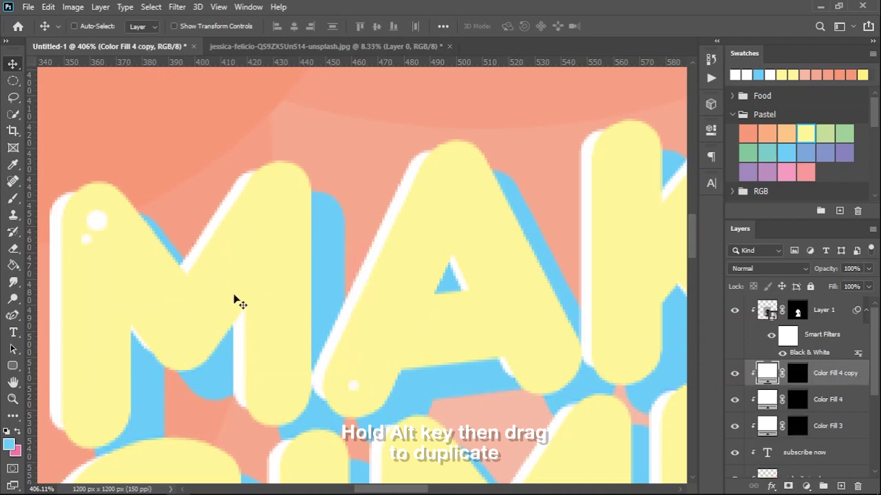
pyautogui.keyDown('ctrl'); pyautogui.click(104, 226); pyautogui.keyUp('ctrl')
pyautogui.moveTo(101, 221); pyautogui.dragTo(369, 366)
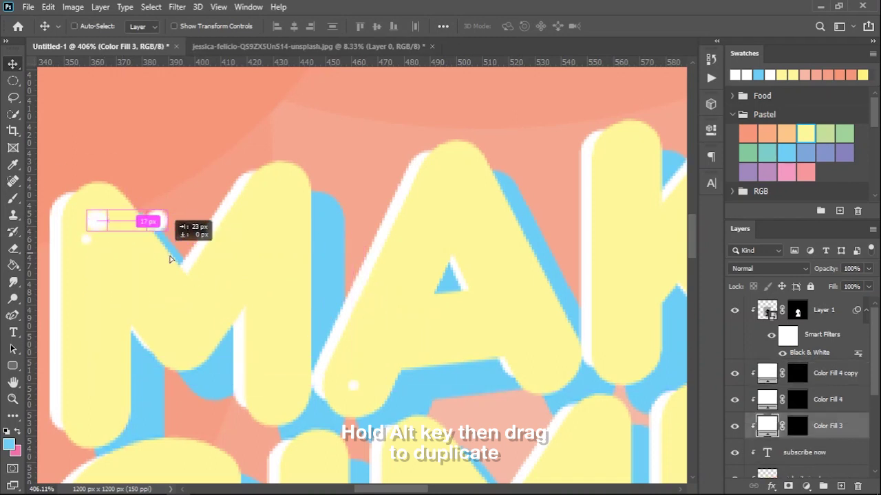
pyautogui.moveTo(370, 366); pyautogui.dragTo(368, 370)
pyautogui.moveTo(440, 314); pyautogui.dragTo(153, 310)
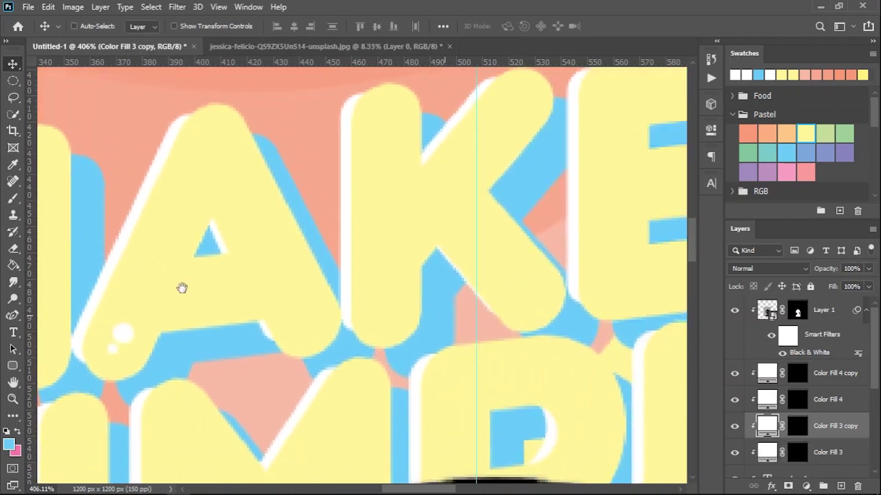
pyautogui.moveTo(78, 375); pyautogui.dragTo(341, 158)
pyautogui.moveTo(70, 389)
pyautogui.mouseDown()
pyautogui.moveTo(334, 148)
pyautogui.moveTo(337, 155)
pyautogui.mouseUp()
# Step: Copy highlight dots onto the E, T, I, and the S and I of SIMPLE
pyautogui.moveTo(319, 195); pyautogui.dragTo(183, 189)
pyautogui.moveTo(200, 146)
pyautogui.mouseDown()
pyautogui.moveTo(338, 221)
pyautogui.moveTo(432, 311)
pyautogui.mouseUp()
pyautogui.moveTo(192, 169)
pyautogui.mouseDown()
pyautogui.moveTo(448, 309)
pyautogui.moveTo(453, 320)
pyautogui.moveTo(216, 318)
pyautogui.moveTo(103, 398)
pyautogui.moveTo(424, 165)
pyautogui.mouseUp()
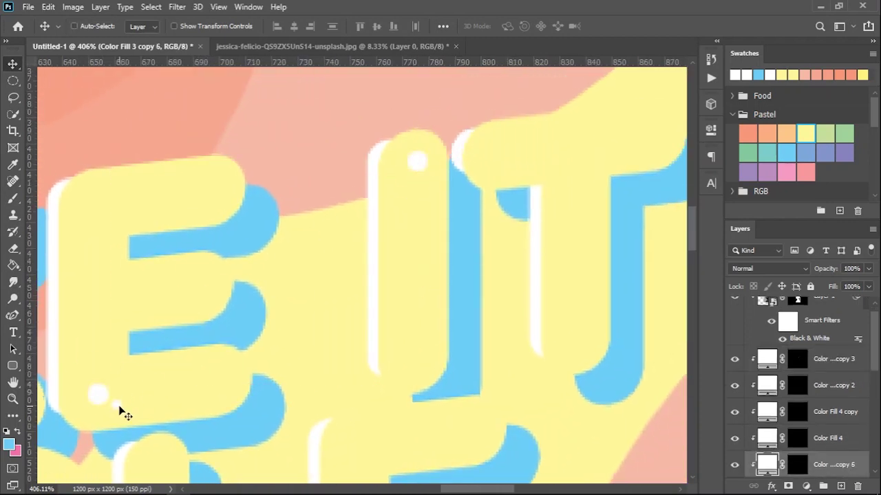
pyautogui.moveTo(393, 190); pyautogui.dragTo(236, 281)
pyautogui.moveTo(214, 225); pyautogui.dragTo(287, 215)
pyautogui.moveTo(213, 248); pyautogui.dragTo(420, 319)
pyautogui.moveTo(384, 147)
pyautogui.mouseDown()
pyautogui.moveTo(408, 328)
pyautogui.moveTo(423, 310)
pyautogui.mouseUp()
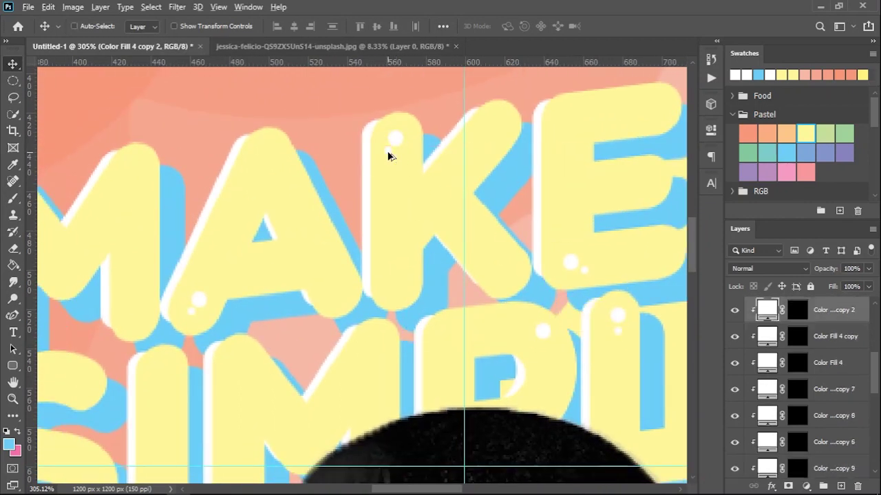
pyautogui.moveTo(389, 151); pyautogui.dragTo(535, 349)
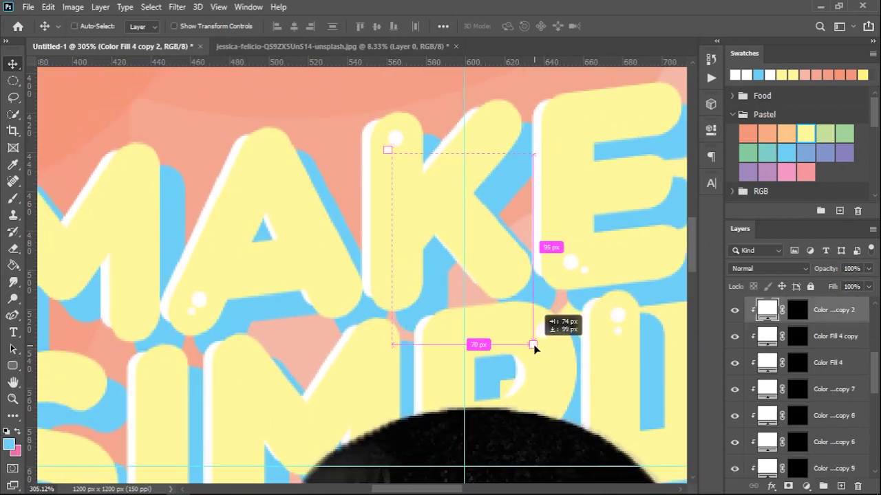
pyautogui.moveTo(412, 291); pyautogui.dragTo(524, 312)
pyautogui.moveTo(385, 138); pyautogui.dragTo(393, 350)
pyautogui.moveTo(386, 163); pyautogui.dragTo(385, 338)
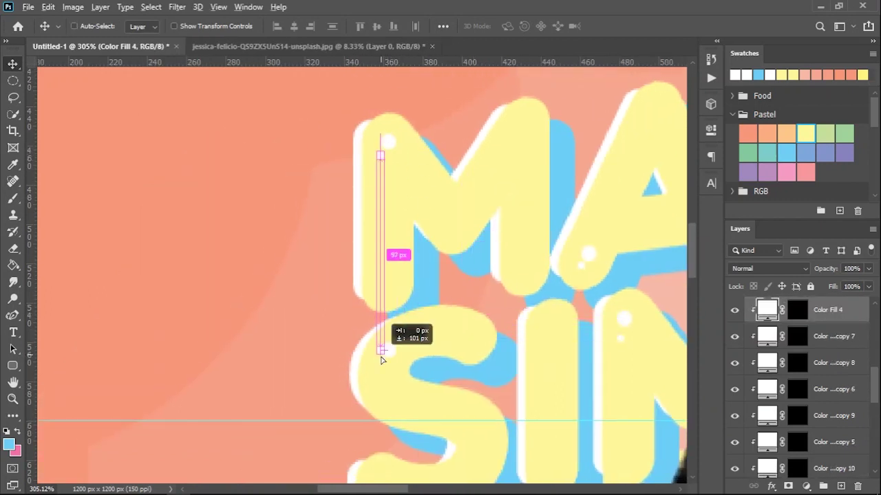
pyautogui.moveTo(485, 260); pyautogui.dragTo(455, 356)
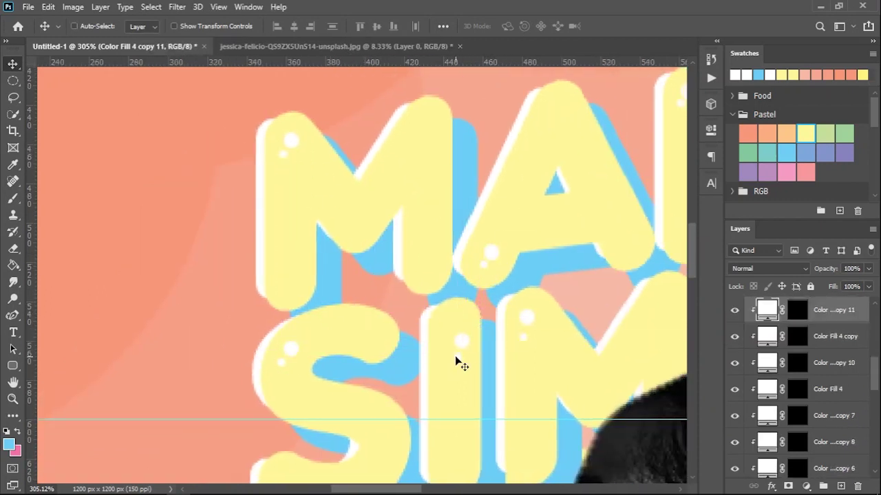
# Step: Select the white Color Fill copy dot layers and merge them into one layer
pyautogui.scroll(-2, 346, 316)
pyautogui.scroll(-1, 346, 316)
pyautogui.scroll(-1, 346, 317)
pyautogui.scroll(-1, 346, 317)
pyautogui.scroll(-1, 346, 316)
pyautogui.scroll(-2, 346, 316)
pyautogui.scroll(-1, 346, 316)
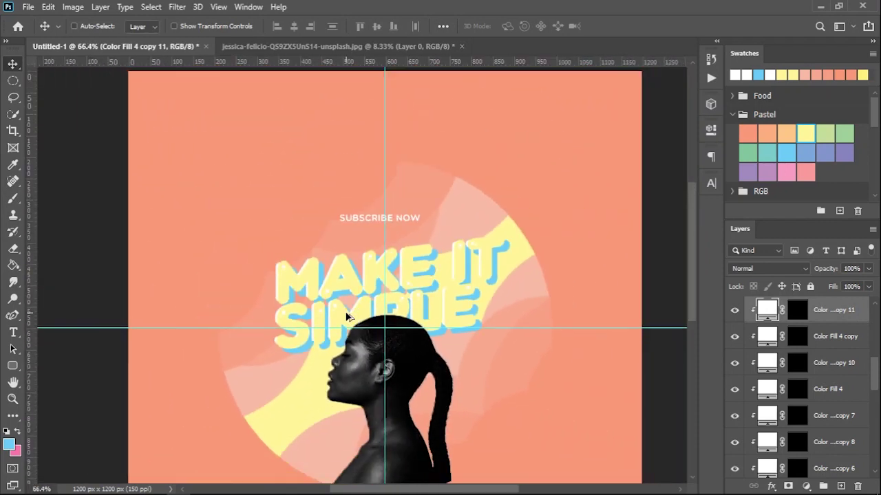
pyautogui.scroll(-1, 346, 316)
pyautogui.scroll(-1, 346, 316)
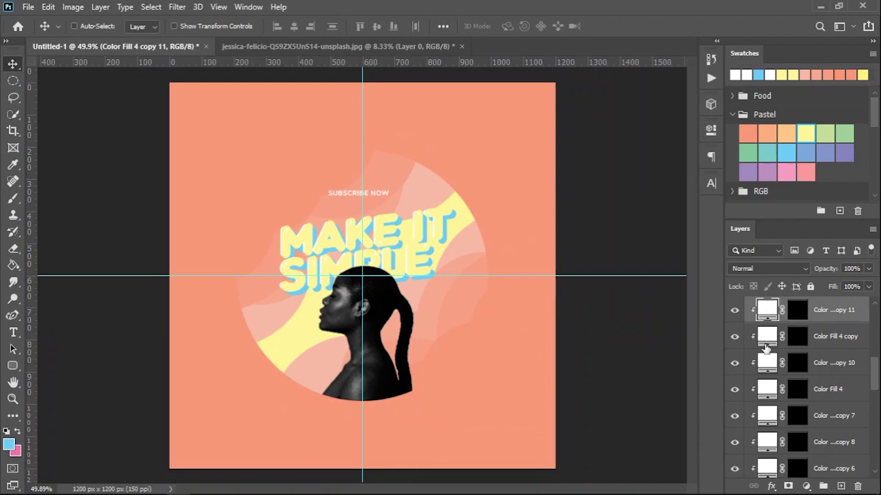
pyautogui.scroll(-3, 850, 358)
pyautogui.scroll(-2, 850, 365)
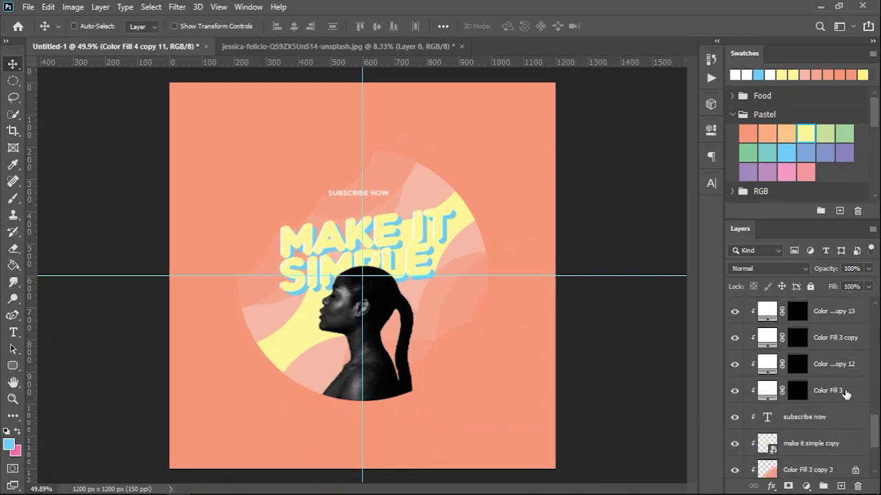
pyautogui.keyDown('shift'); pyautogui.click(844, 392); pyautogui.keyUp('shift')
pyautogui.rightClick(845, 390)
pyautogui.click(782, 381)
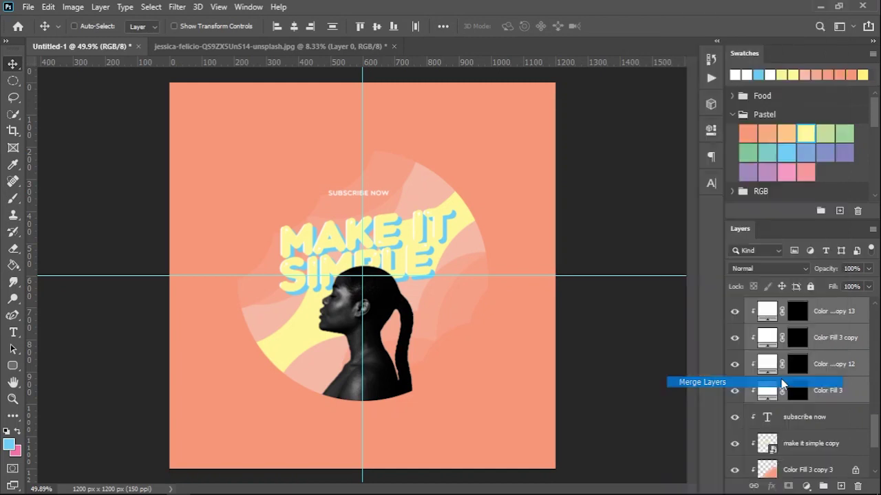
# Step: Merge the remaining selected dot layers so all highlight dots share one layer
pyautogui.scroll(5, 788, 379)
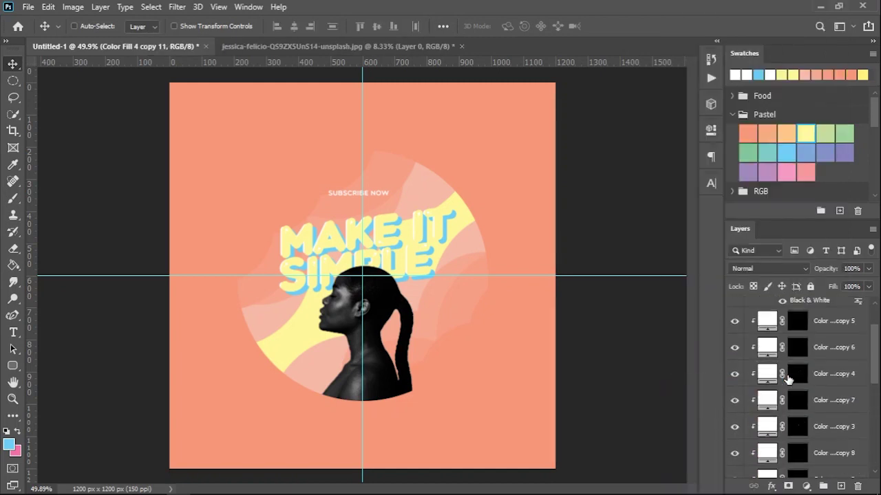
pyautogui.scroll(2, 788, 379)
pyautogui.scroll(-5, 826, 375)
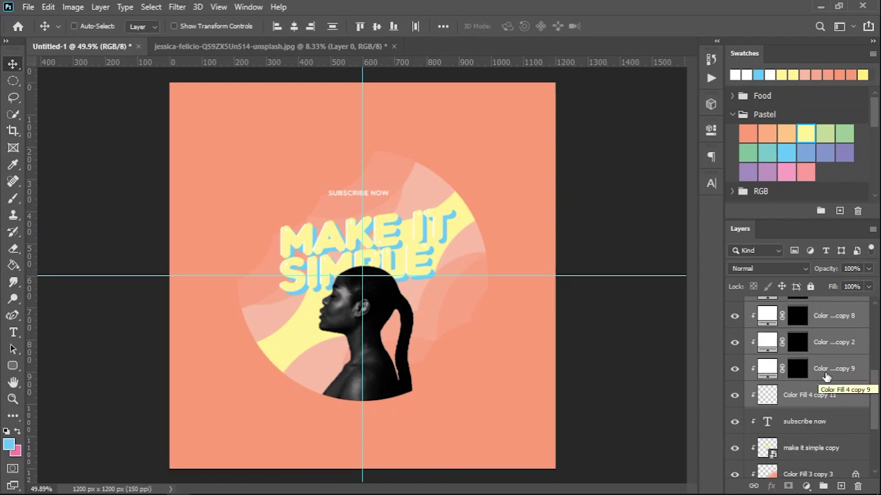
pyautogui.rightClick(825, 372)
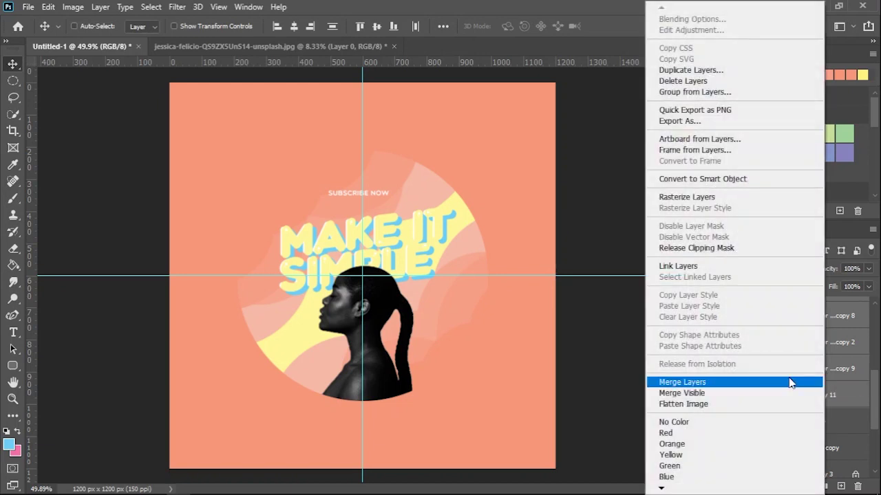
pyautogui.click(817, 381)
pyautogui.scroll(2, 811, 374)
pyautogui.scroll(1, 816, 375)
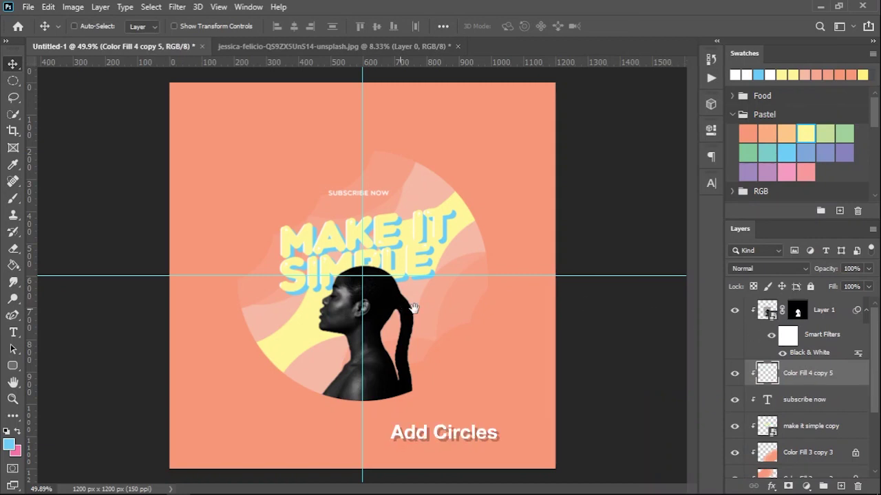
# Step: Draw a small circular Elliptical Marquee selection to the right of the portrait
pyautogui.scroll(2, 411, 319)
pyautogui.scroll(2, 403, 318)
pyautogui.moveTo(406, 324)
pyautogui.mouseDown()
pyautogui.moveTo(481, 288)
pyautogui.moveTo(420, 334)
pyautogui.mouseUp()
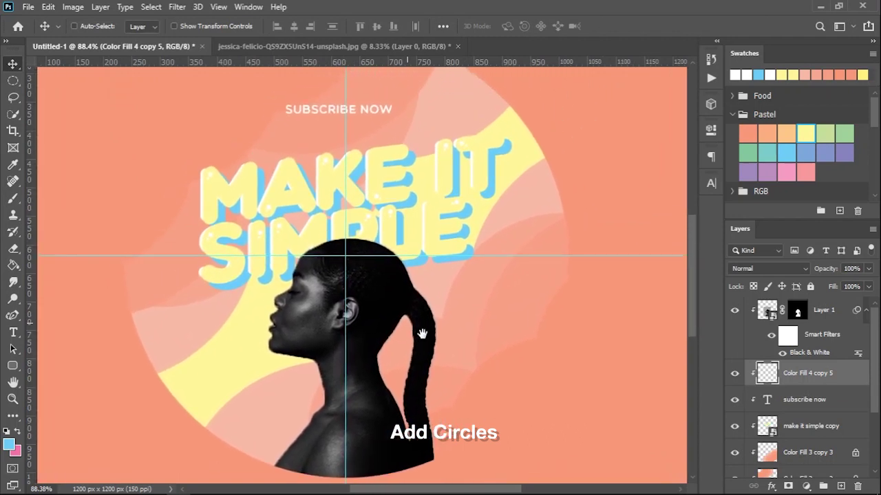
pyautogui.click(13, 81)
pyautogui.moveTo(555, 281)
pyautogui.mouseDown()
pyautogui.moveTo(608, 357)
pyautogui.moveTo(594, 357)
pyautogui.mouseUp()
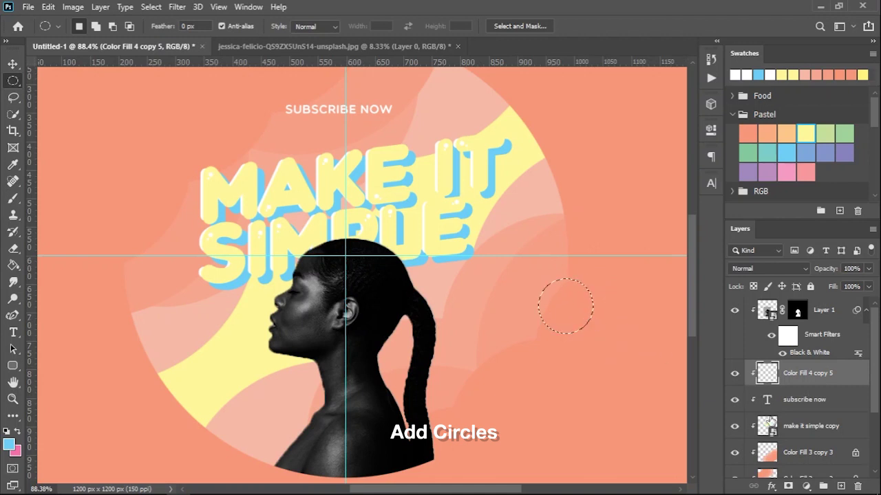
# Step: Move the highlight-dots layer above Layer 1 and release its clipping mask
pyautogui.moveTo(807, 373); pyautogui.dragTo(810, 311)
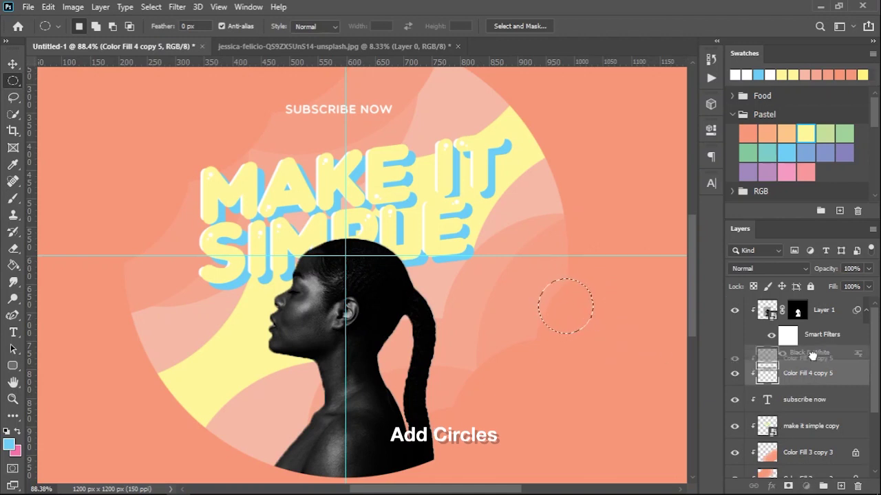
pyautogui.rightClick(838, 311)
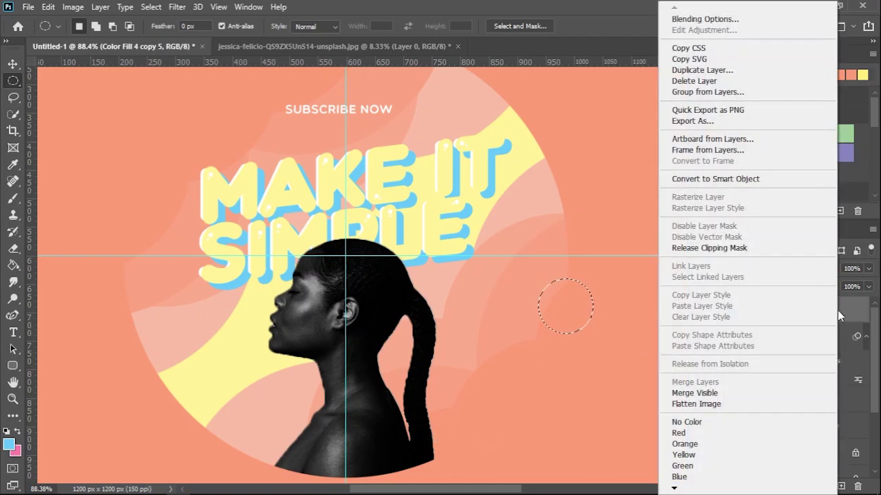
pyautogui.click(756, 253)
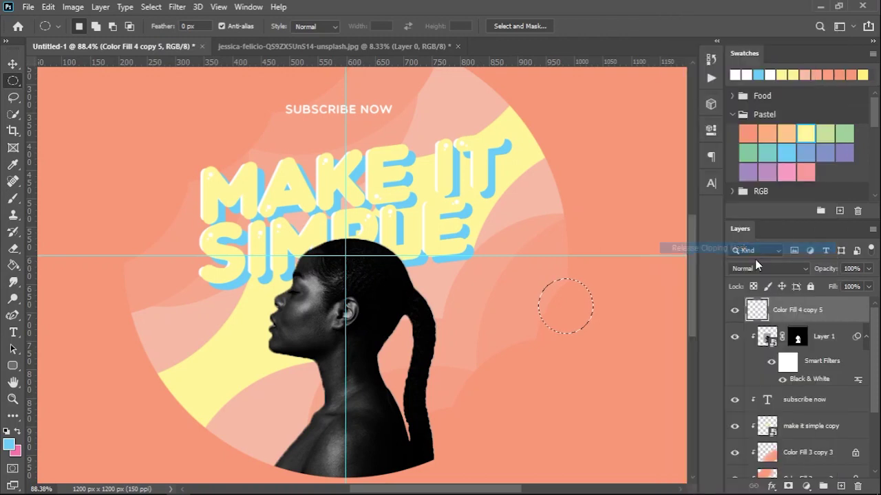
pyautogui.click(809, 487)
# Step: Fill the circle selection with blue and Alt-drag white circle copies around the poster
pyautogui.click(805, 264)
pyautogui.press('v')
pyautogui.hotkey('ctrl', '0')
pyautogui.moveTo(485, 308)
pyautogui.mouseDown()
pyautogui.moveTo(235, 232)
pyautogui.moveTo(488, 158)
pyautogui.mouseUp()
pyautogui.click(236, 232)
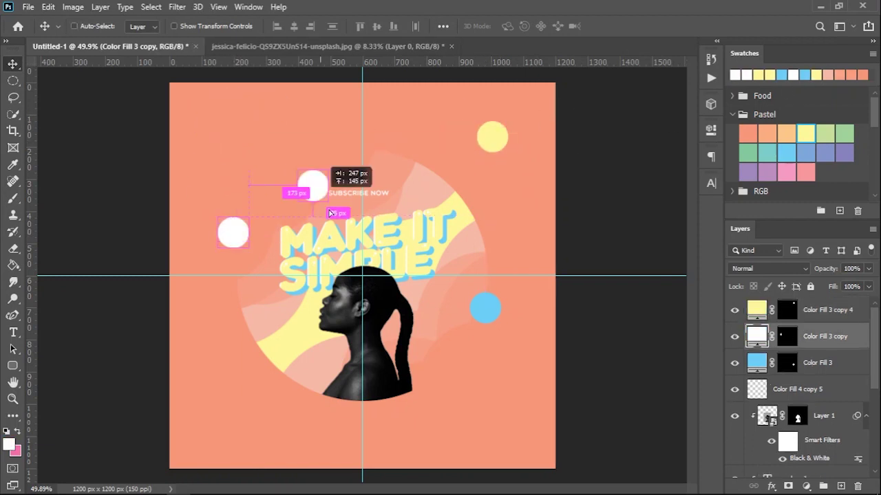
pyautogui.moveTo(234, 240); pyautogui.dragTo(492, 147)
# Step: Create a tiny white dot above the lettering and copy it toward the lower right
pyautogui.scroll(5, 223, 177)
pyautogui.click(13, 81)
pyautogui.scroll(2, 383, 240)
pyautogui.moveTo(374, 220); pyautogui.dragTo(384, 229)
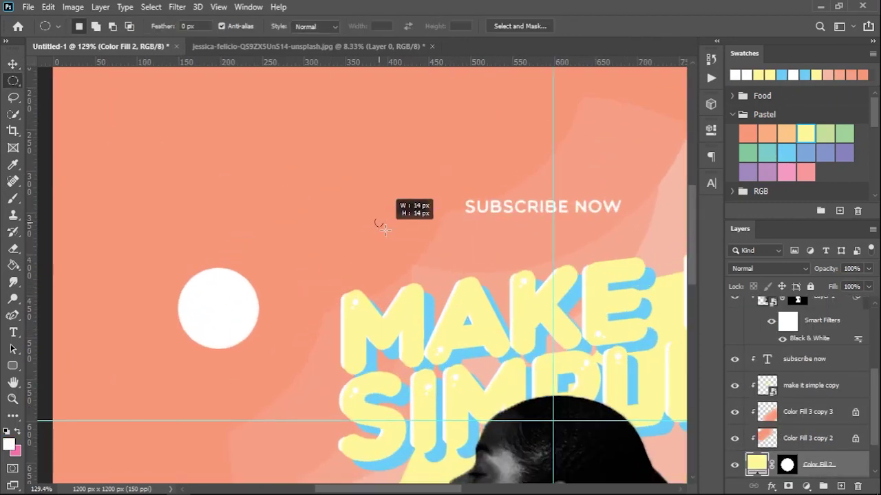
pyautogui.click(806, 486)
pyautogui.click(803, 254)
pyautogui.moveTo(808, 454); pyautogui.dragTo(809, 313)
pyautogui.press('v')
pyautogui.scroll(-3, 448, 255)
pyautogui.moveTo(328, 204)
pyautogui.mouseDown()
pyautogui.moveTo(573, 393)
pyautogui.moveTo(318, 399)
pyautogui.mouseUp()
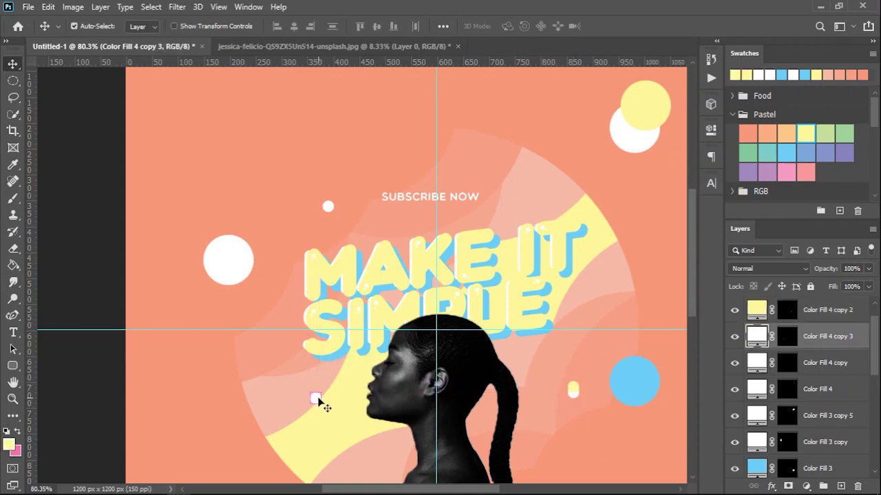
# Step: Copy small dots to new spots and recolour them blue and yellow
pyautogui.click(781, 74)
pyautogui.moveTo(328, 206)
pyautogui.mouseDown()
pyautogui.moveTo(593, 291)
pyautogui.moveTo(585, 121)
pyautogui.mouseUp()
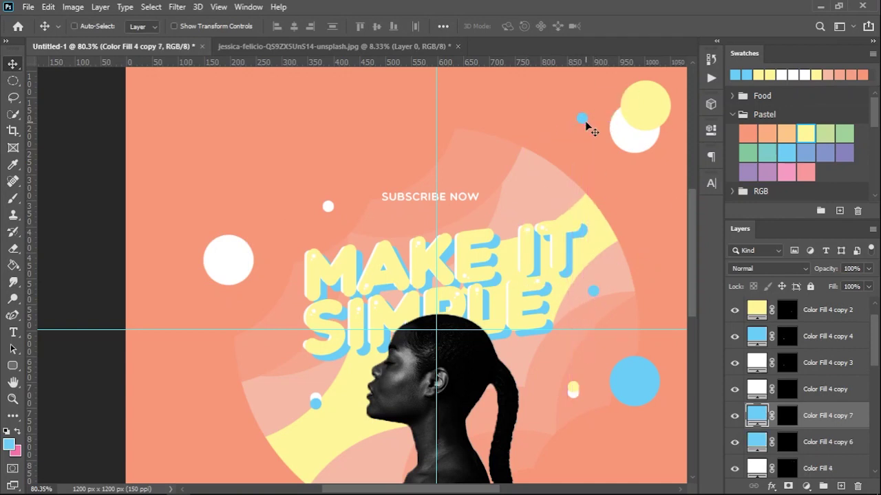
pyautogui.click(758, 74)
pyautogui.scroll(2, 543, 165)
pyautogui.moveTo(566, 176); pyautogui.dragTo(347, 199)
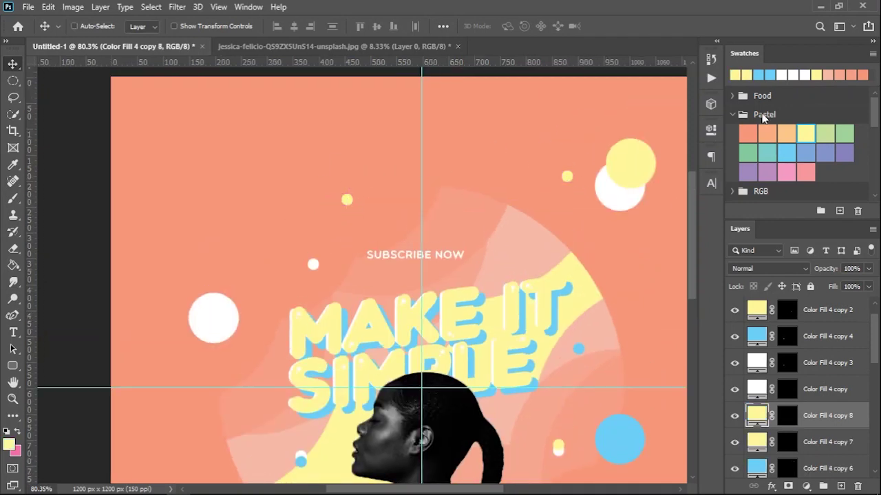
pyautogui.click(758, 75)
pyautogui.scroll(-3, 412, 275)
pyautogui.moveTo(300, 330)
pyautogui.mouseDown()
pyautogui.moveTo(148, 310)
pyautogui.moveTo(152, 331)
pyautogui.mouseUp()
pyautogui.scroll(3, 323, 219)
# Step: Add a yellow dot at the upper left and a white circle at the lower left
pyautogui.moveTo(324, 218); pyautogui.dragTo(221, 115)
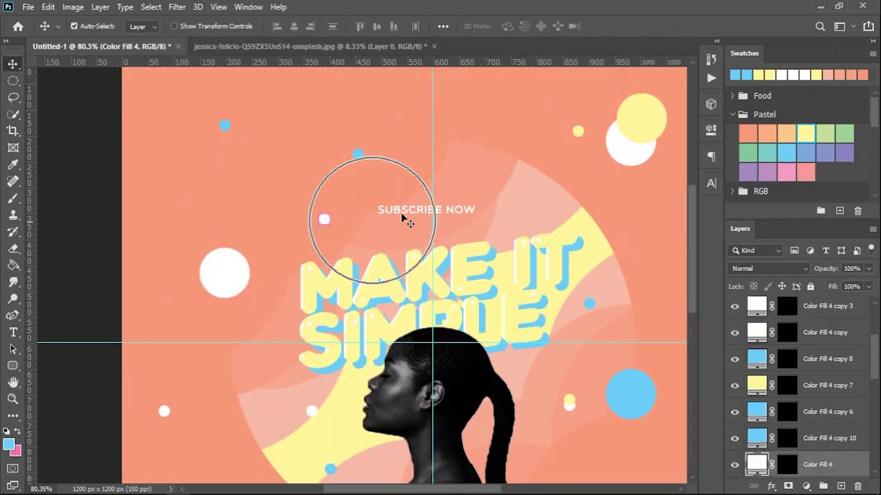
pyautogui.click(758, 74)
pyautogui.scroll(-2, 512, 334)
pyautogui.hscroll(5, 513, 334)
pyautogui.moveTo(512, 333); pyautogui.dragTo(163, 413)
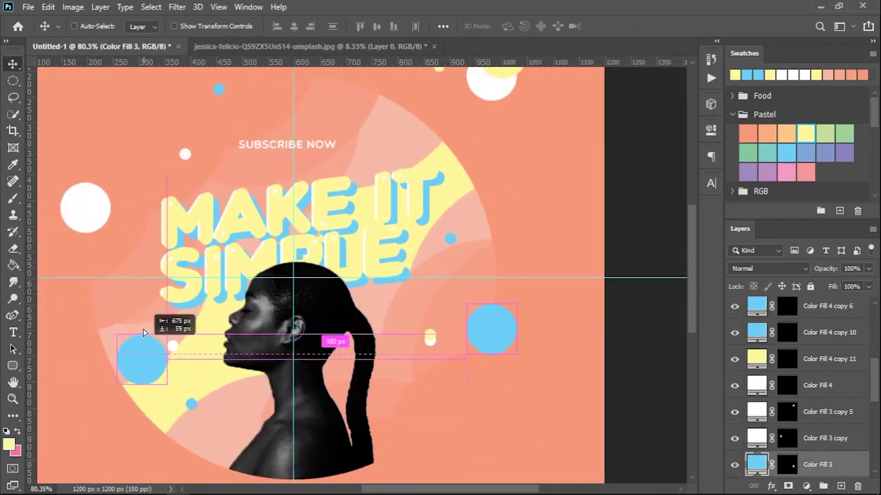
pyautogui.click(735, 73)
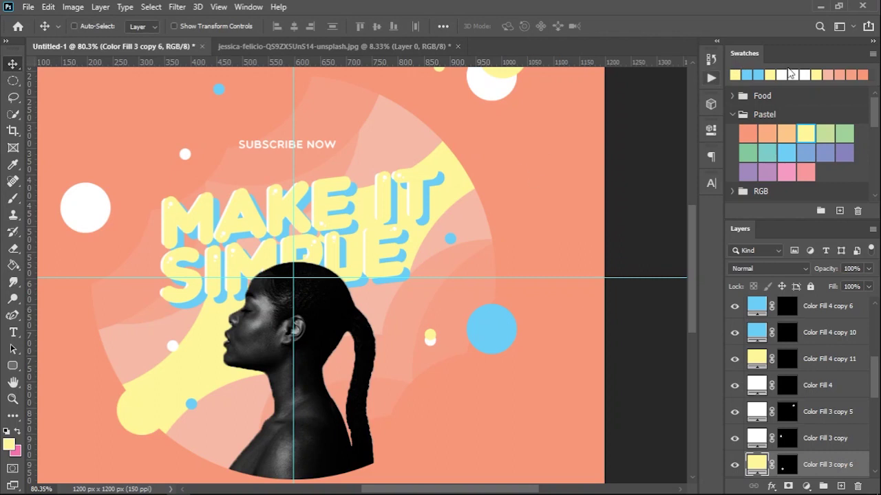
pyautogui.click(789, 73)
pyautogui.scroll(2, 514, 350)
pyautogui.hscroll(1, 515, 350)
# Step: Make a new round Solid Color circle, move it up-left and recolour it blue
pyautogui.press('m')
pyautogui.moveTo(444, 249); pyautogui.dragTo(467, 273)
pyautogui.click(806, 486)
pyautogui.click(748, 252)
pyautogui.press('Return')
pyautogui.press('v')
pyautogui.moveTo(452, 263)
pyautogui.mouseDown()
pyautogui.moveTo(280, 133)
pyautogui.moveTo(300, 130)
pyautogui.mouseUp()
pyautogui.click(787, 73)
pyautogui.scroll(2, 334, 220)
pyautogui.hscroll(1, 334, 220)
# Step: Copy the small white dot to a new spot and make it yellow
pyautogui.keyDown('ctrl'); pyautogui.click(112, 291); pyautogui.keyUp('ctrl')
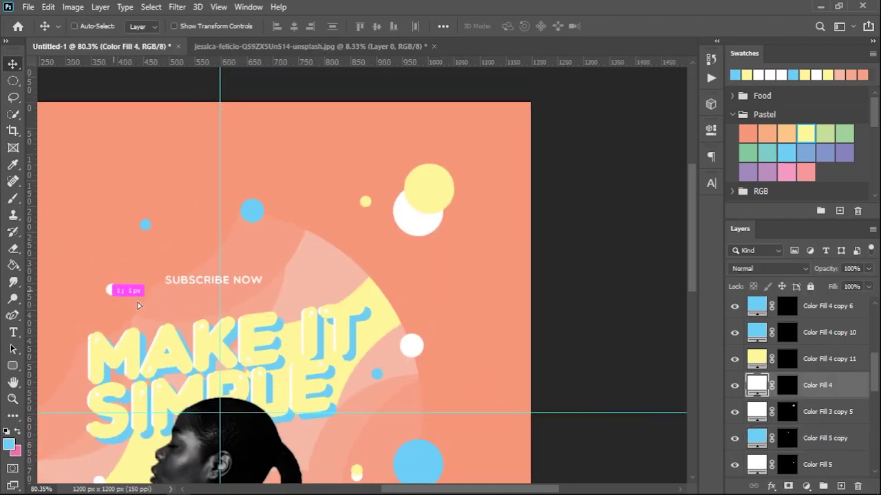
pyautogui.moveTo(181, 313); pyautogui.dragTo(183, 313)
pyautogui.click(806, 133)
pyautogui.scroll(-2, 412, 241)
pyautogui.hscroll(2, 412, 241)
pyautogui.keyDown('ctrl'); pyautogui.click(281, 276); pyautogui.keyUp('ctrl')
# Step: Reposition the white Color Fill 5 circle and add yellow and blue copies nearby
pyautogui.keyDown('ctrl'); pyautogui.click(321, 249); pyautogui.keyUp('ctrl')
pyautogui.hscroll(-5, 320, 250)
pyautogui.scroll(-1, 320, 250)
pyautogui.moveTo(349, 232); pyautogui.dragTo(423, 232)
pyautogui.click(806, 133)
pyautogui.scroll(2, 413, 241)
pyautogui.moveTo(263, 335); pyautogui.dragTo(232, 254)
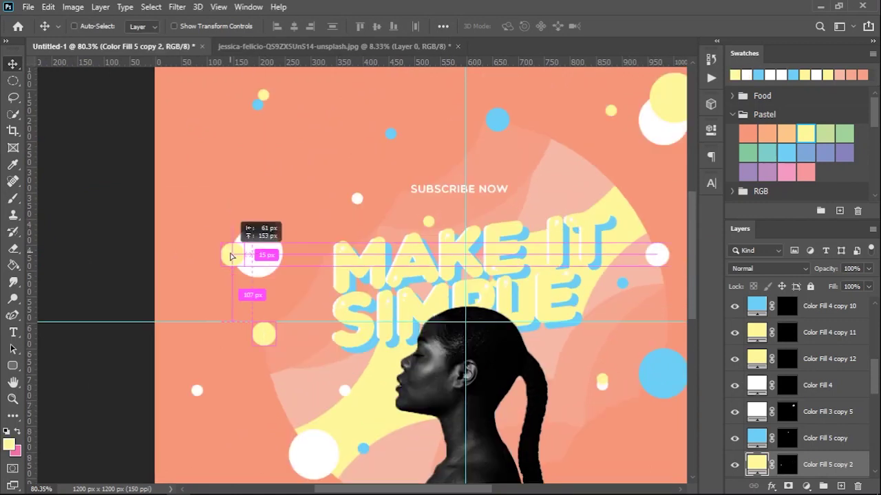
pyautogui.click(758, 74)
pyautogui.scroll(-3, 304, 295)
pyautogui.moveTo(296, 216)
pyautogui.mouseDown()
pyautogui.moveTo(498, 298)
pyautogui.moveTo(415, 165)
pyautogui.mouseUp()
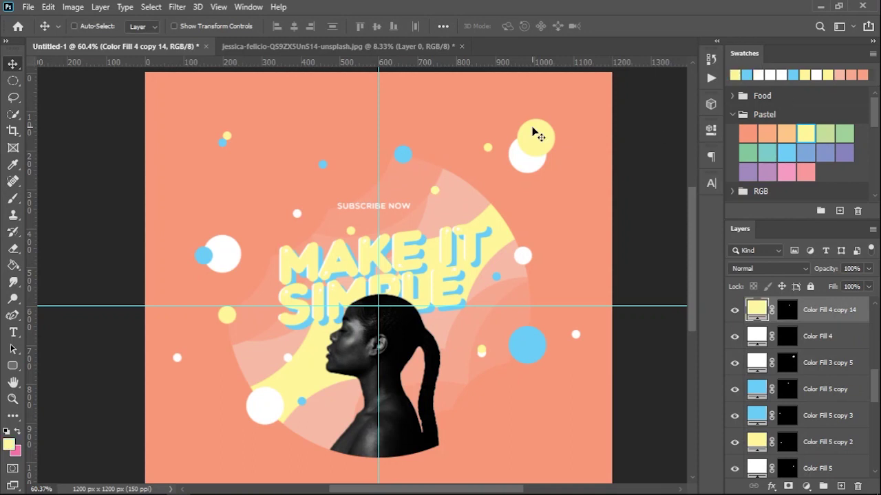
# Step: Copy a white circle, a blue dot up-left, and a white dot lower down
pyautogui.scroll(-1, 413, 276)
pyautogui.keyDown('alt'); pyautogui.moveTo(272, 361); pyautogui.dragTo(289, 334); pyautogui.keyUp('alt')
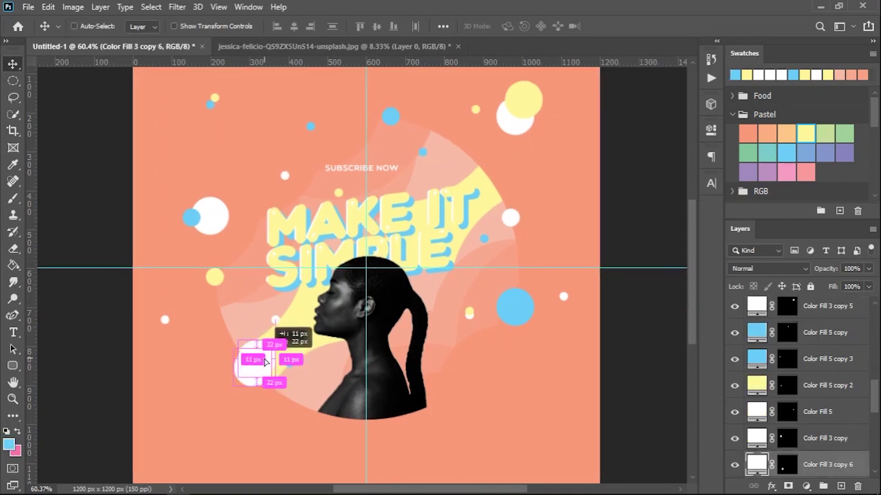
pyautogui.keyDown('ctrl'); pyautogui.click(286, 331); pyautogui.keyUp('ctrl')
pyautogui.keyDown('ctrl'); pyautogui.keyDown('alt'); pyautogui.moveTo(289, 363); pyautogui.dragTo(224, 272); pyautogui.keyUp('alt'); pyautogui.keyUp('ctrl')
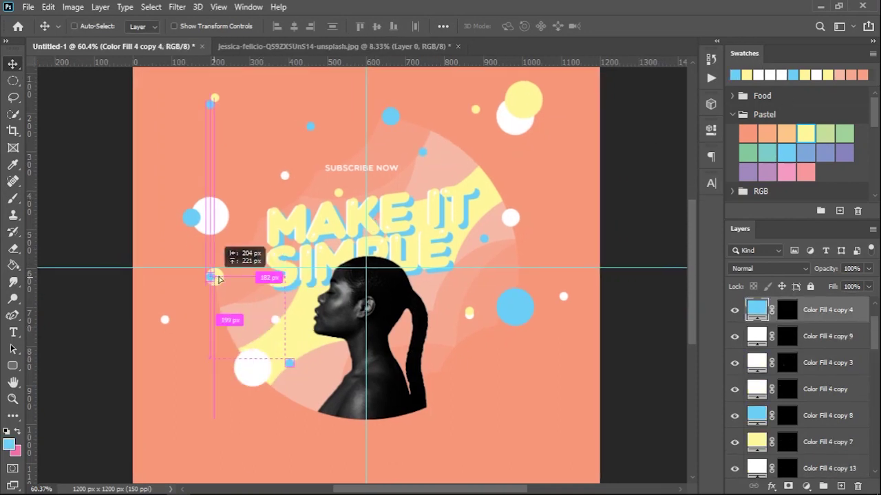
pyautogui.scroll(1, 241, 272)
pyautogui.keyDown('ctrl'); pyautogui.keyDown('alt'); pyautogui.moveTo(475, 196); pyautogui.dragTo(388, 392); pyautogui.keyUp('alt'); pyautogui.keyUp('ctrl')
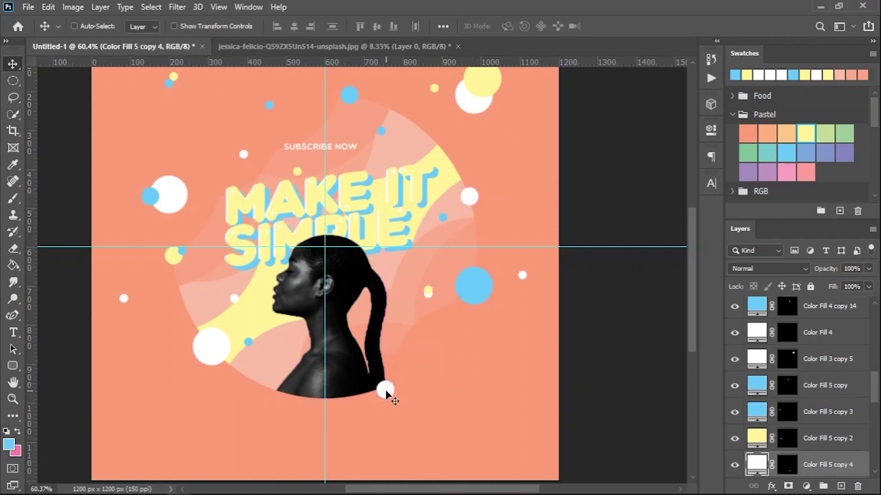
pyautogui.scroll(-1, 387, 393)
# Step: Add a blue circle upper left, yellow dots by the lettering, and white dots by the portrait and top edge
pyautogui.moveTo(223, 288); pyautogui.dragTo(261, 181)
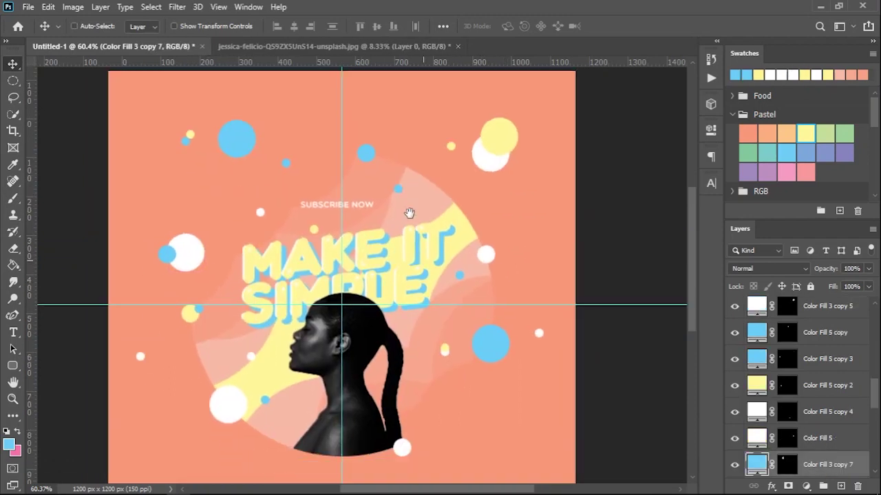
pyautogui.scroll(-1, 406, 223)
pyautogui.moveTo(451, 146)
pyautogui.keyDown('ctrl'); pyautogui.keyDown('alt'); pyautogui.mouseDown()
pyautogui.moveTo(502, 226)
pyautogui.moveTo(502, 257)
pyautogui.mouseUp(); pyautogui.keyUp('alt'); pyautogui.keyUp('ctrl')
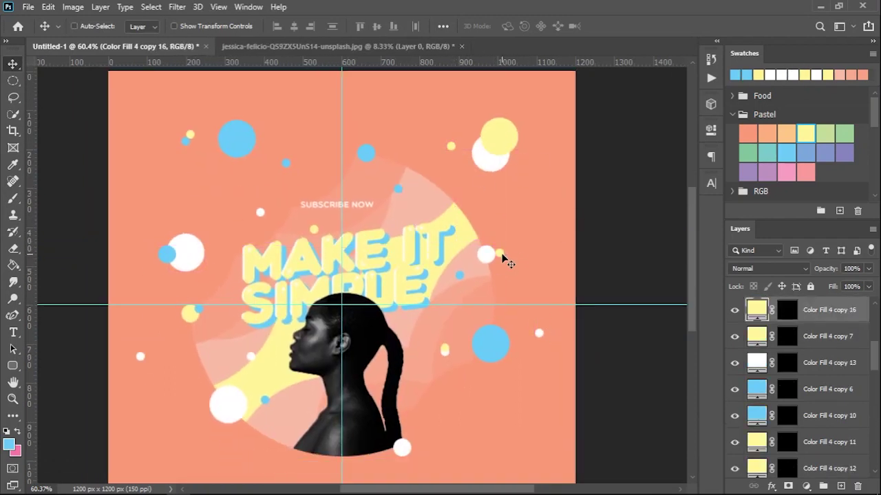
pyautogui.keyDown('ctrl'); pyautogui.keyDown('alt'); pyautogui.moveTo(516, 200); pyautogui.dragTo(514, 198); pyautogui.keyUp('alt'); pyautogui.keyUp('ctrl')
pyautogui.keyDown('ctrl'); pyautogui.click(251, 357); pyautogui.keyUp('ctrl')
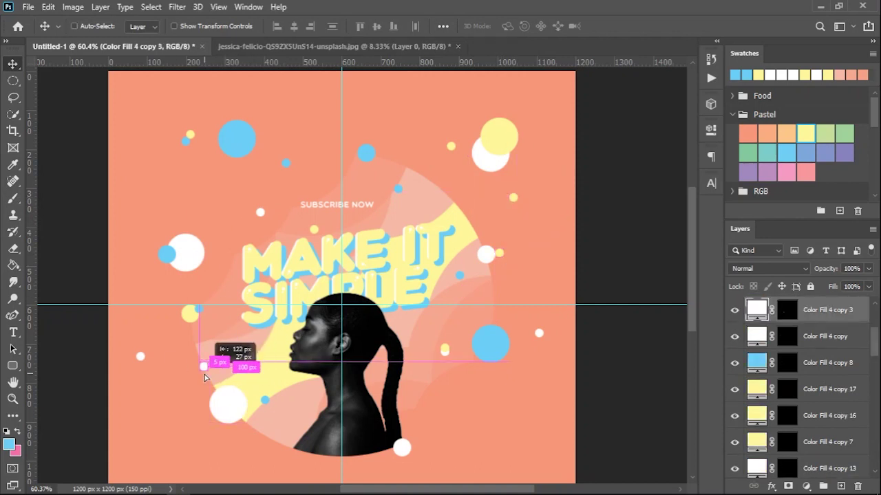
pyautogui.keyDown('ctrl'); pyautogui.keyDown('alt'); pyautogui.moveTo(204, 374); pyautogui.dragTo(205, 374); pyautogui.keyUp('alt'); pyautogui.keyUp('ctrl')
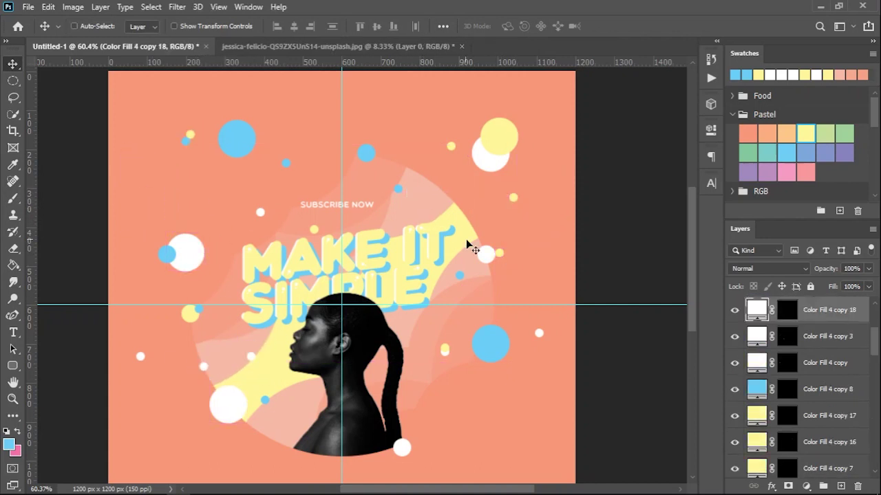
pyautogui.moveTo(472, 101)
pyautogui.keyDown('ctrl'); pyautogui.mouseDown()
pyautogui.moveTo(440, 84)
pyautogui.moveTo(442, 76)
pyautogui.mouseUp(); pyautogui.keyUp('ctrl')
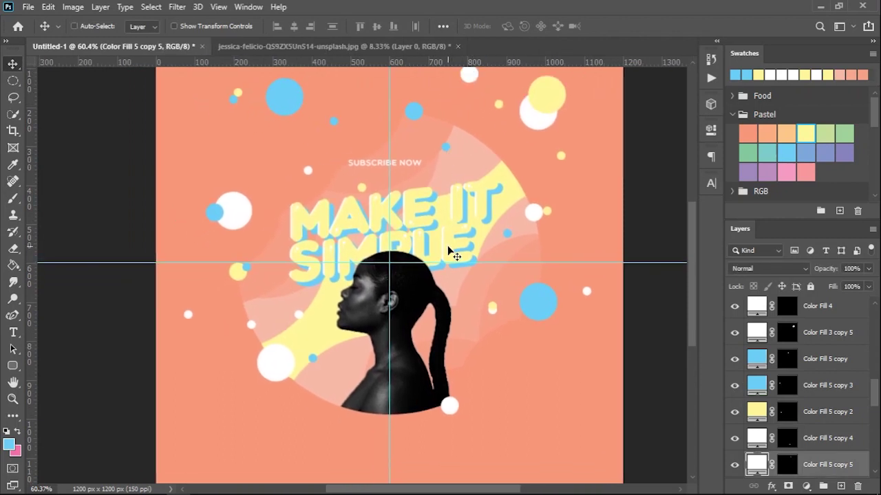
pyautogui.scroll(-2, 448, 252)
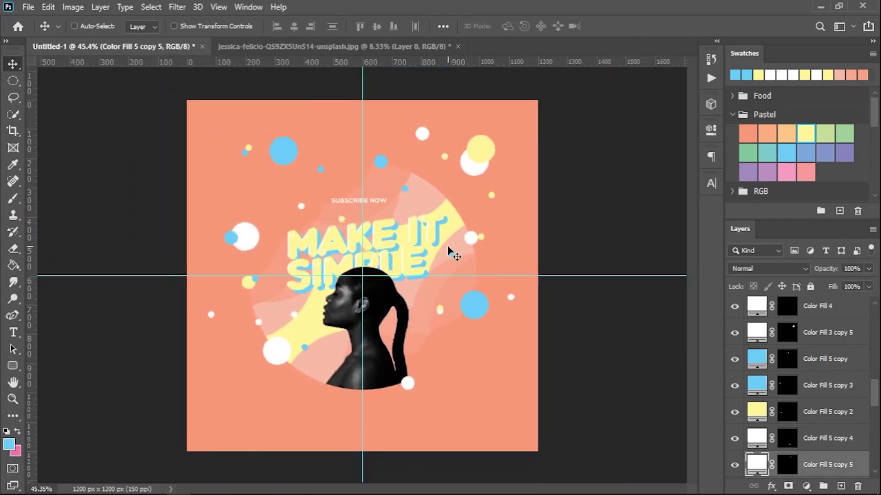